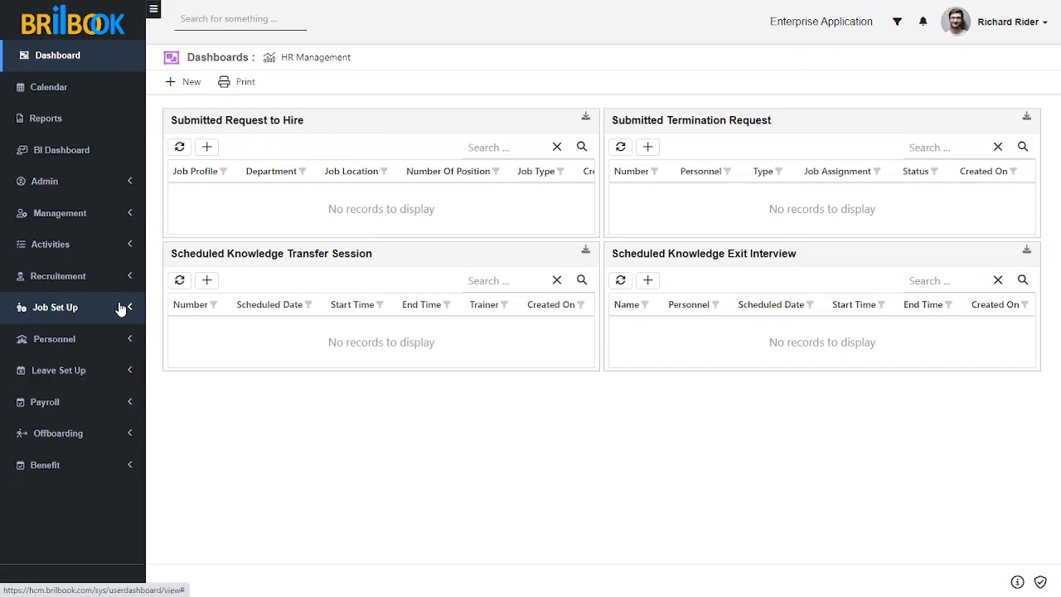
Create a new department record in Job Set Up and name it Sales Department
{"action": "left_click", "coordinate": [76, 336]}
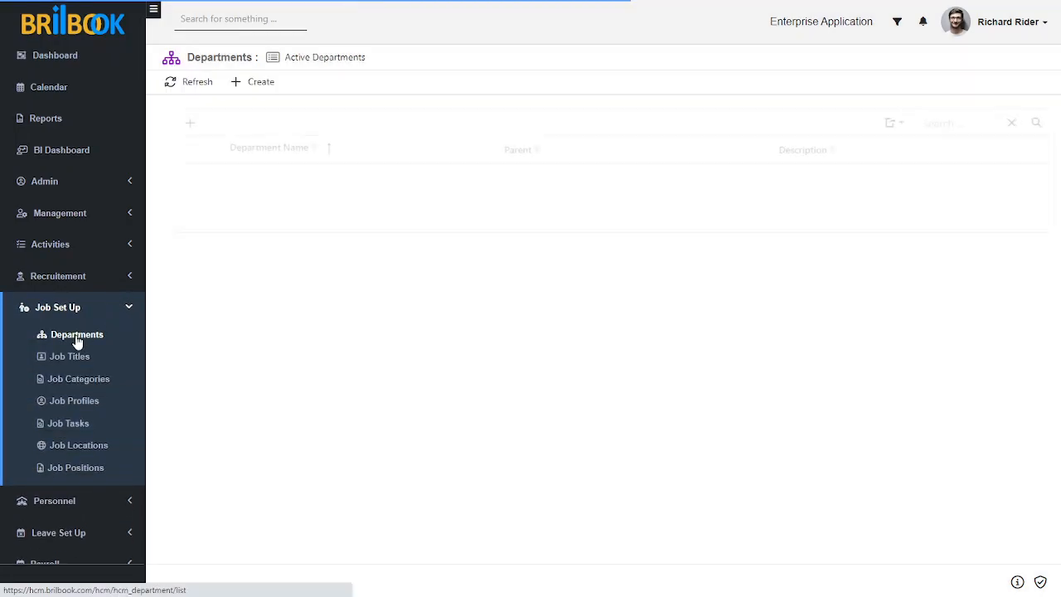
{"action": "left_click", "coordinate": [259, 90]}
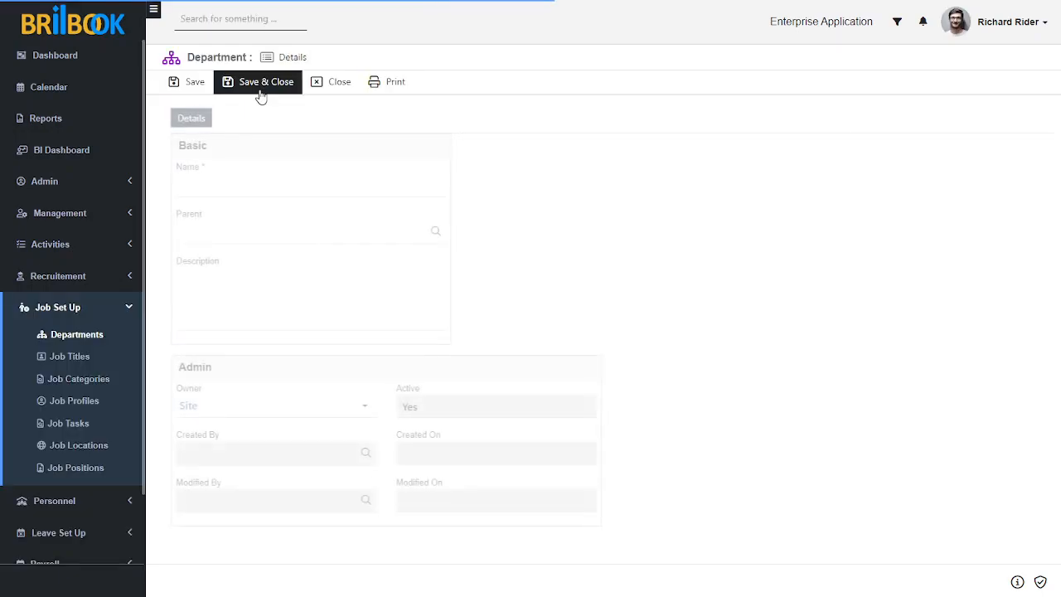
{"action": "left_click", "coordinate": [248, 192]}
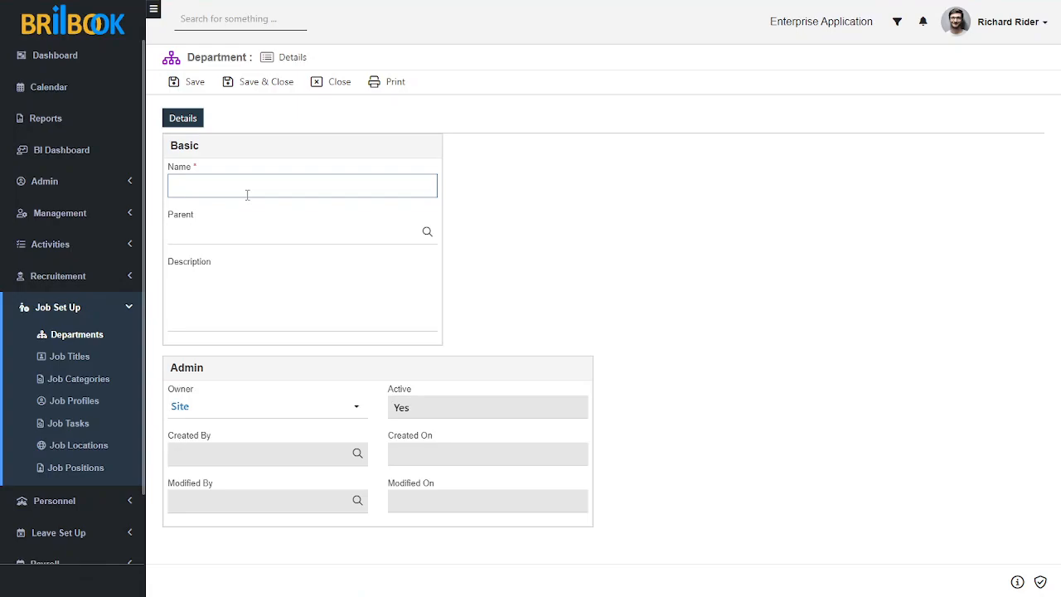
{"action": "type", "text": "sa"}
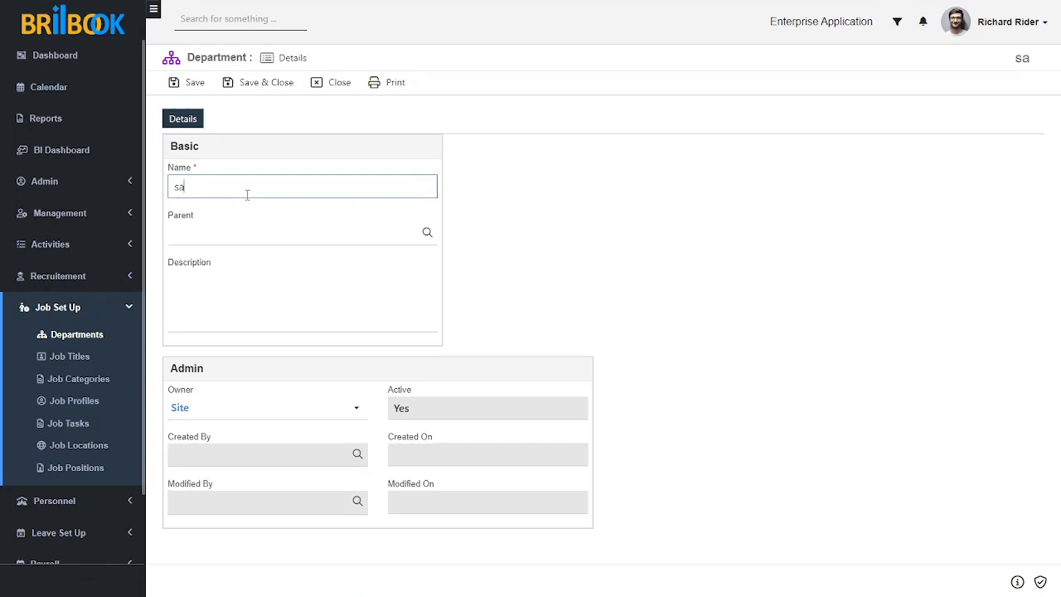
{"action": "key", "text": "BackSpace"}
{"action": "key", "text": "BackSpace"}
{"action": "type", "text": "Sales D"}
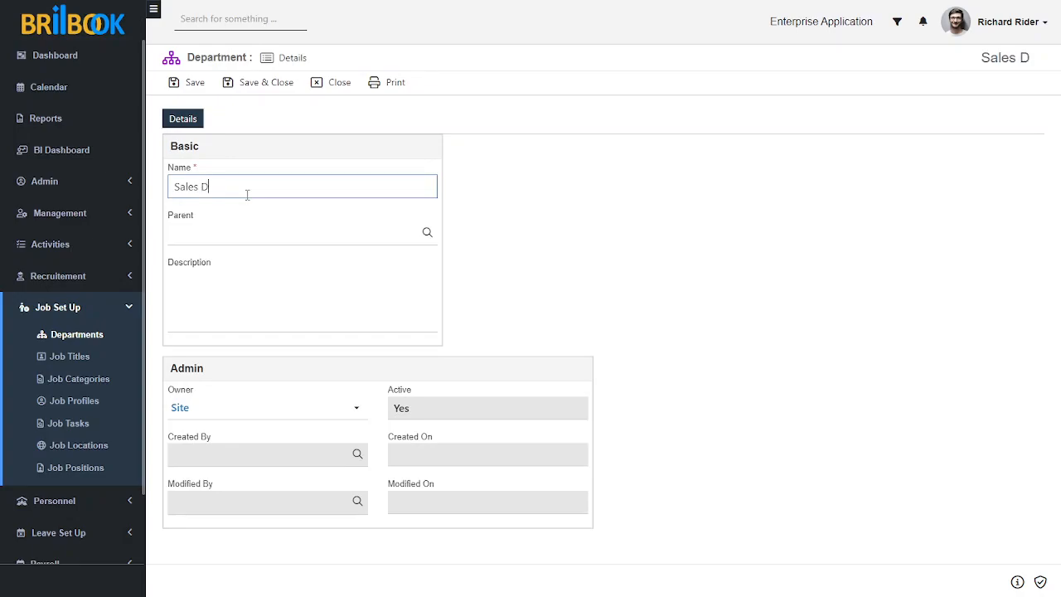
{"action": "type", "text": "epartment"}
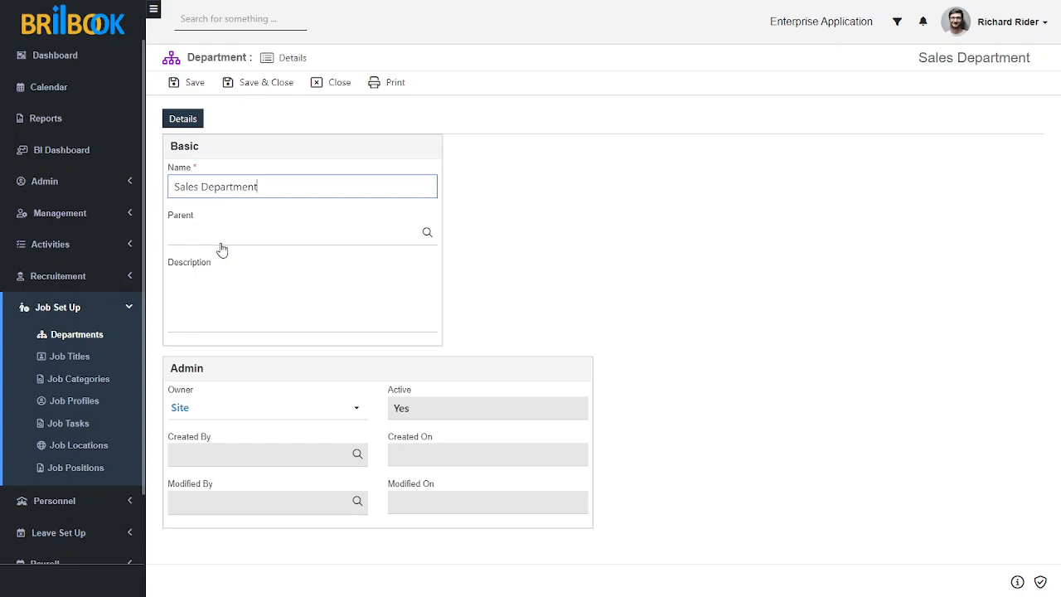
Enter Sales Department as the new department's description and save the record
{"action": "left_click", "coordinate": [239, 288]}
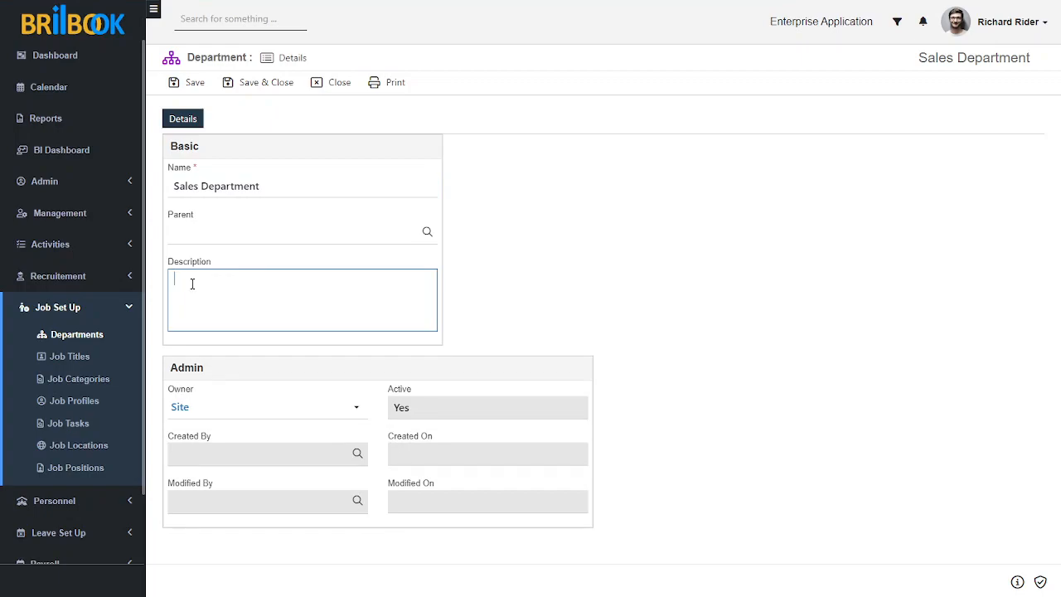
{"action": "type", "text": "Deepartment"}
{"action": "left_click", "coordinate": [554, 311]}
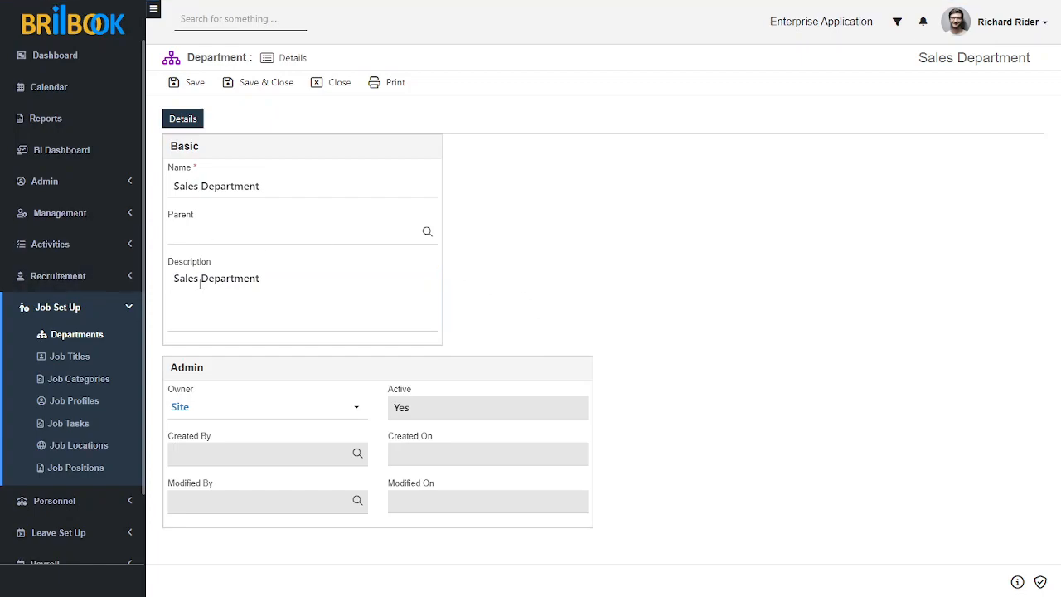
{"action": "left_click", "coordinate": [196, 86]}
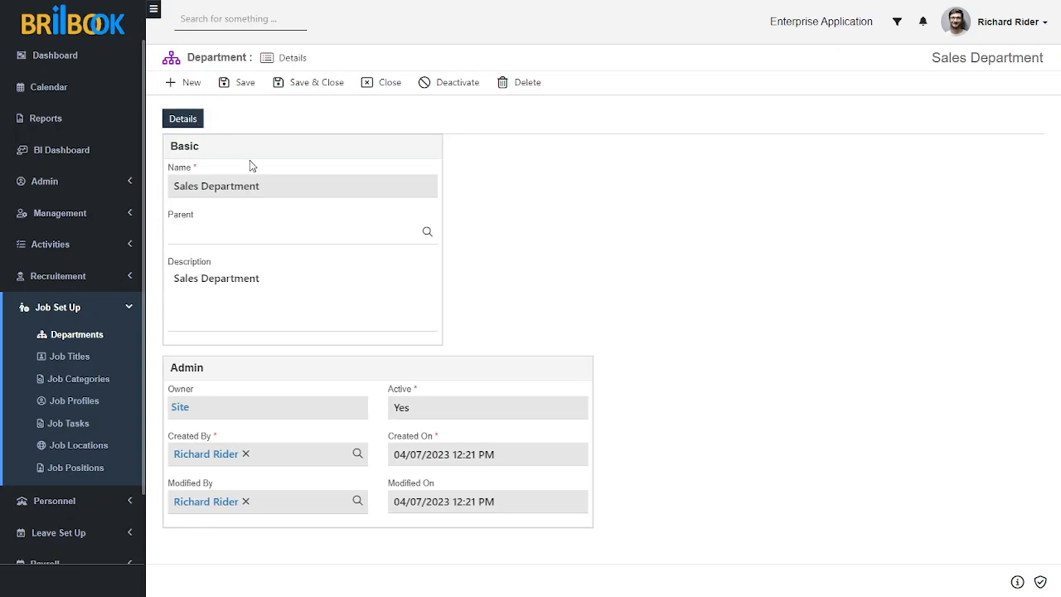
Create a new job title record and name it Sales Executive
{"action": "left_click", "coordinate": [74, 359]}
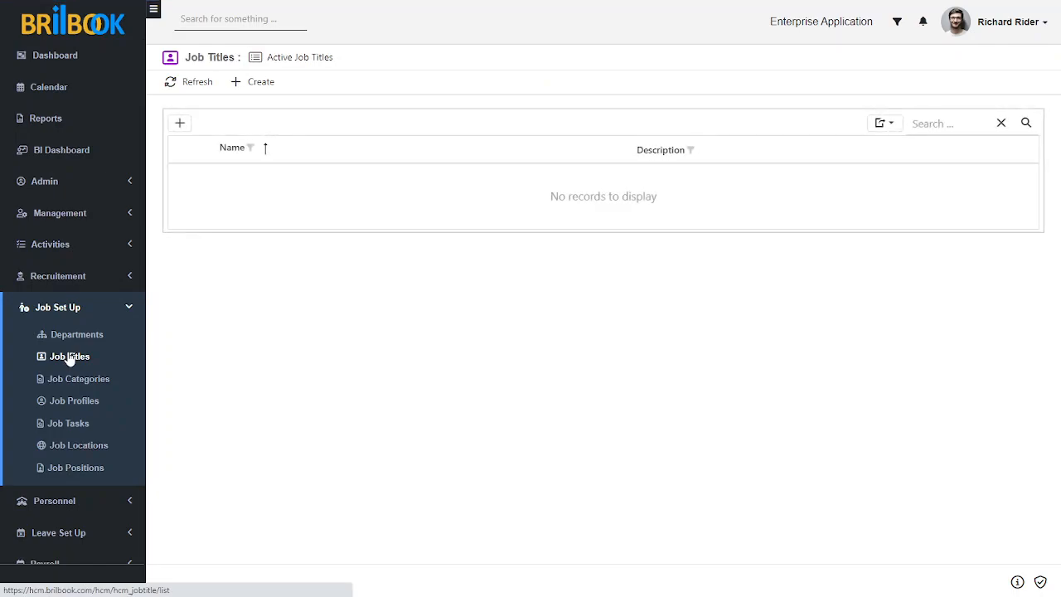
{"action": "left_click", "coordinate": [260, 89]}
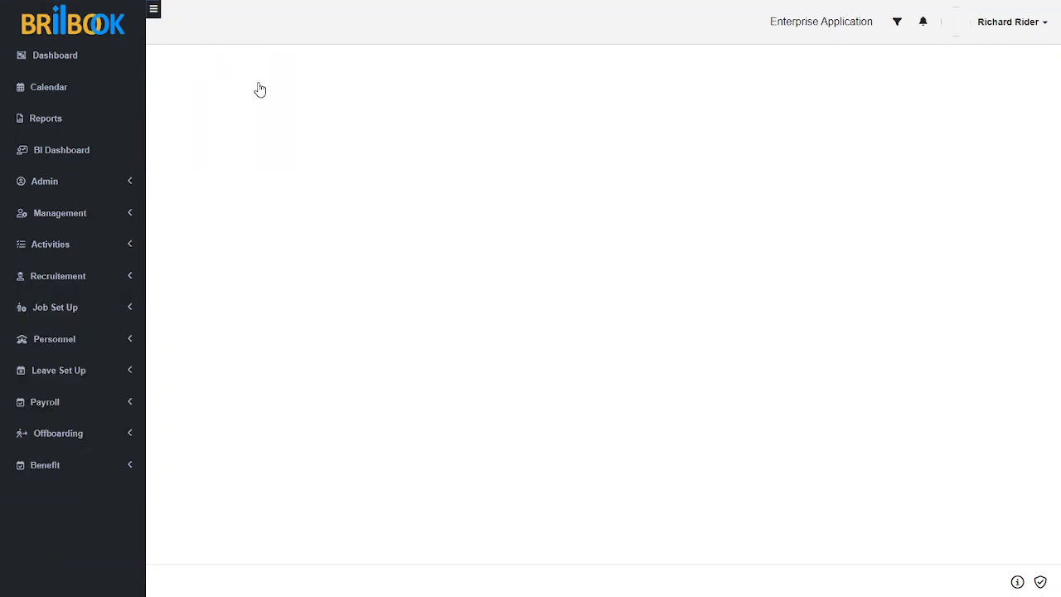
{"action": "left_click", "coordinate": [210, 194]}
{"action": "type", "text": "Sales"}
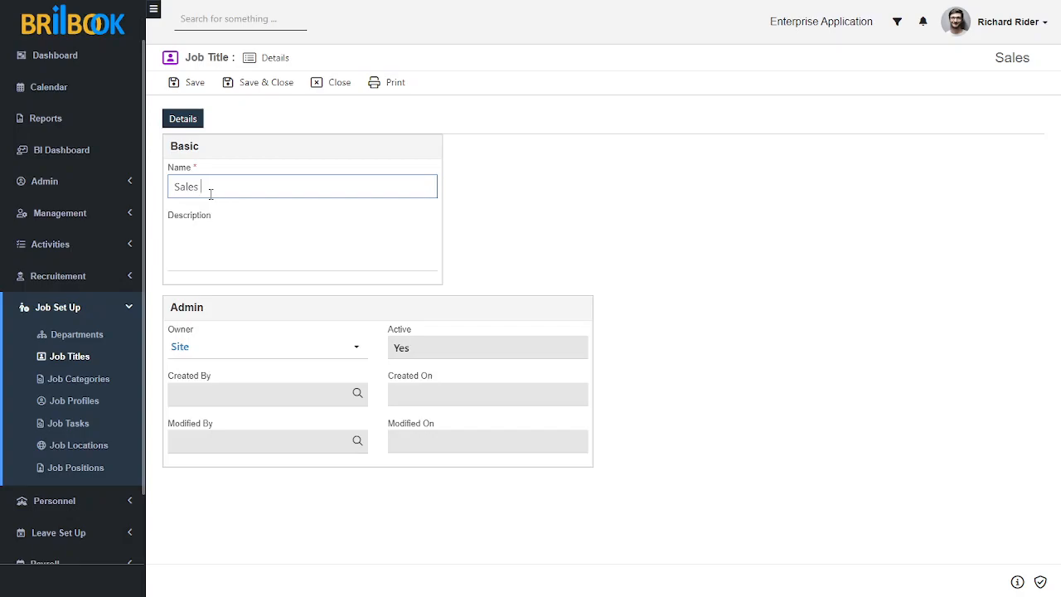
{"action": "type", "text": " Executive"}
Enter Sales Executive as the job title's description and save the record
{"action": "left_click", "coordinate": [220, 245]}
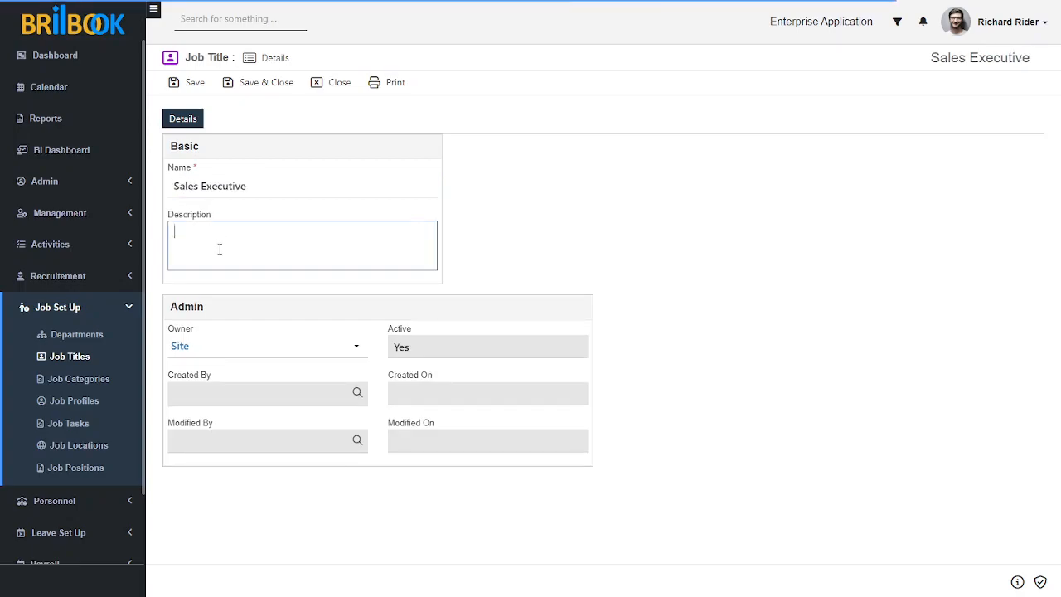
{"action": "type", "text": "Sales"}
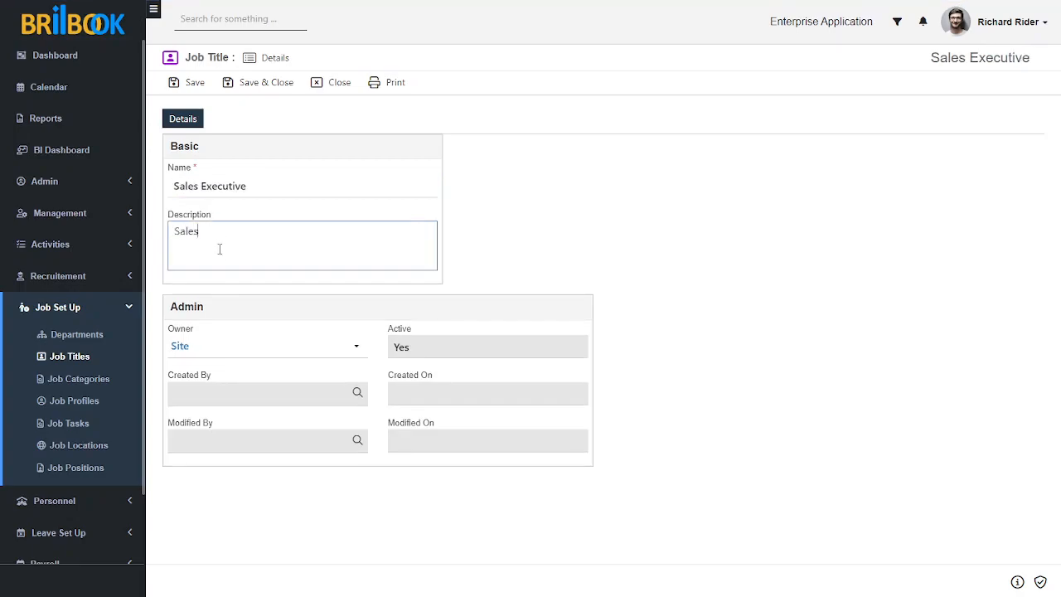
{"action": "type", "text": " Executive"}
{"action": "left_click", "coordinate": [564, 248]}
{"action": "left_click", "coordinate": [193, 84]}
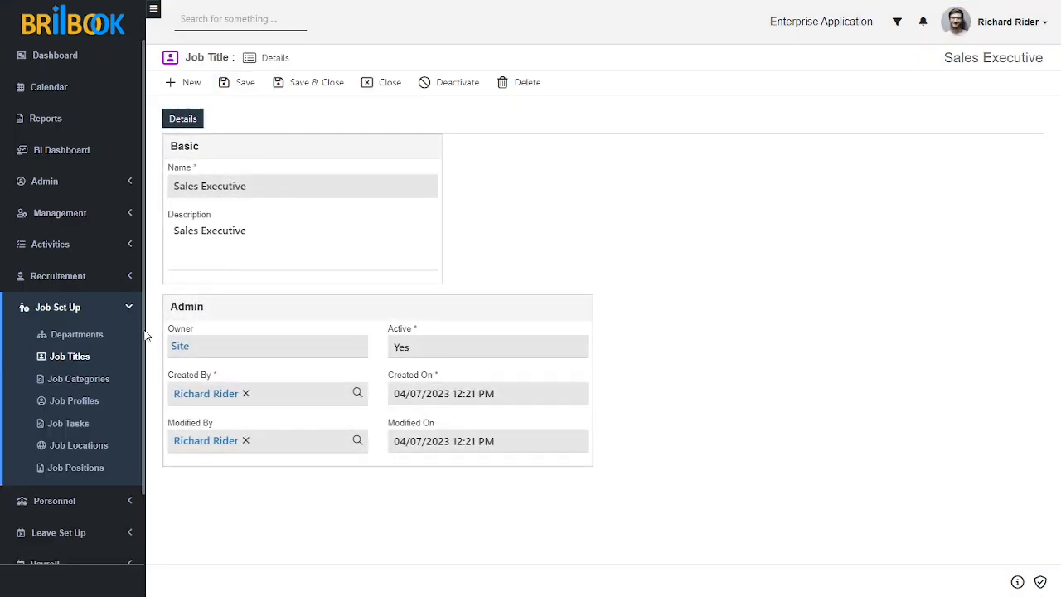
Create a new job category record and name it Sales Category
{"action": "left_click", "coordinate": [78, 382]}
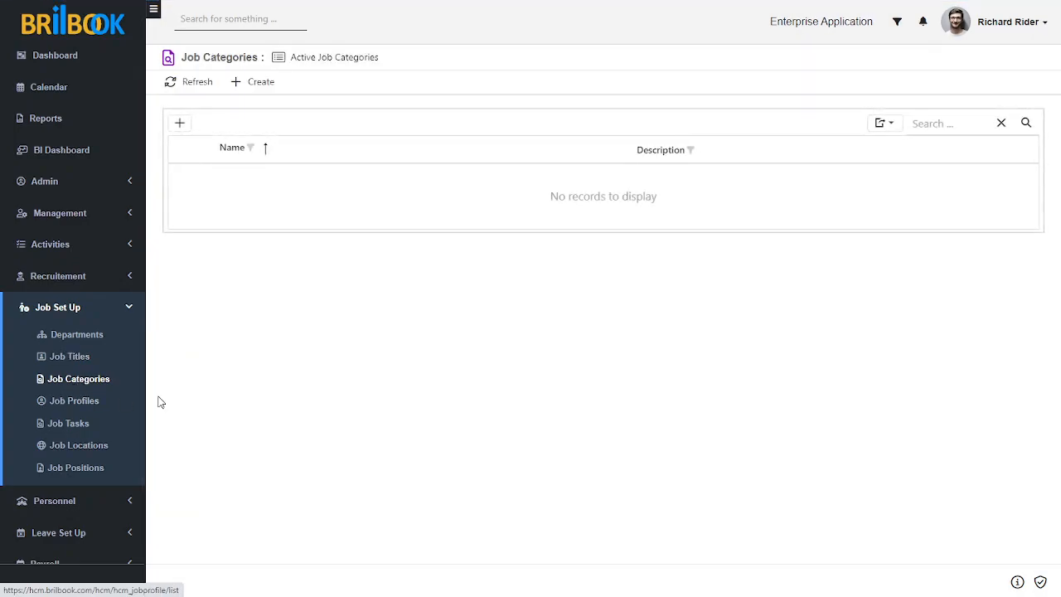
{"action": "left_click", "coordinate": [246, 94]}
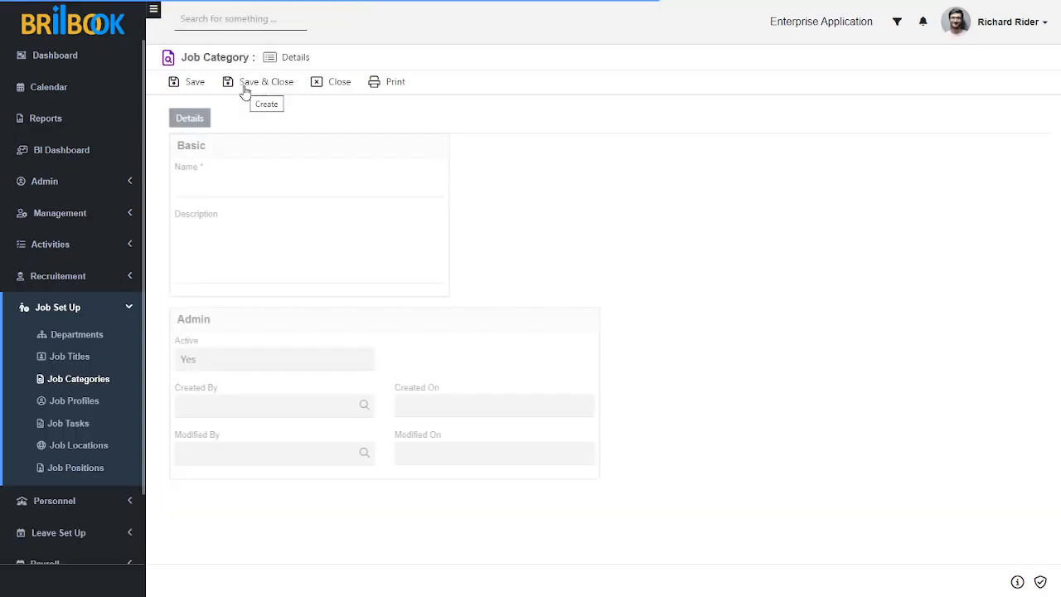
{"action": "left_click", "coordinate": [207, 186]}
{"action": "type", "text": "Sales C"}
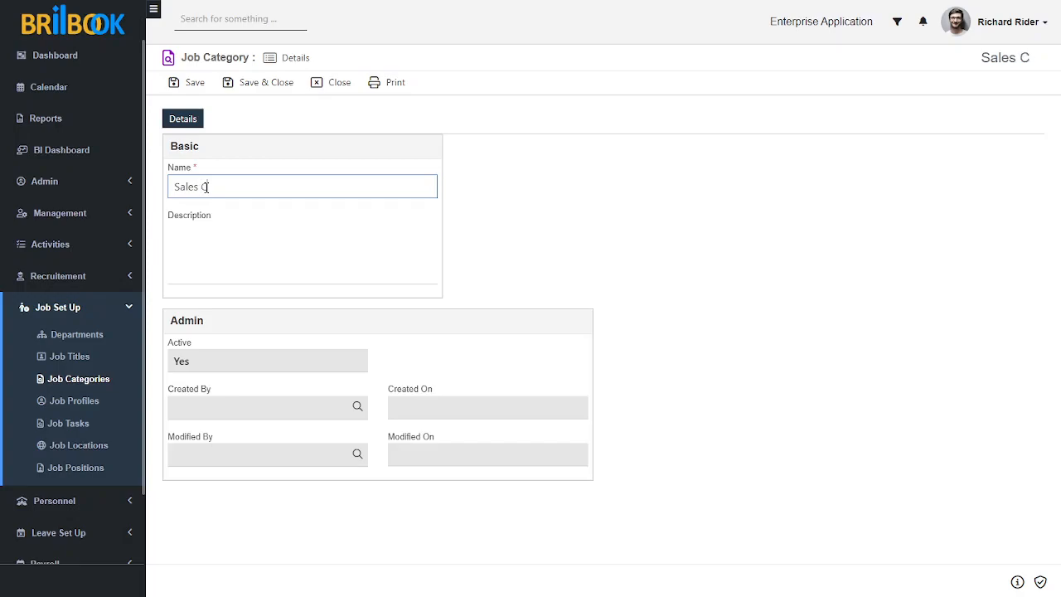
{"action": "type", "text": "ategory"}
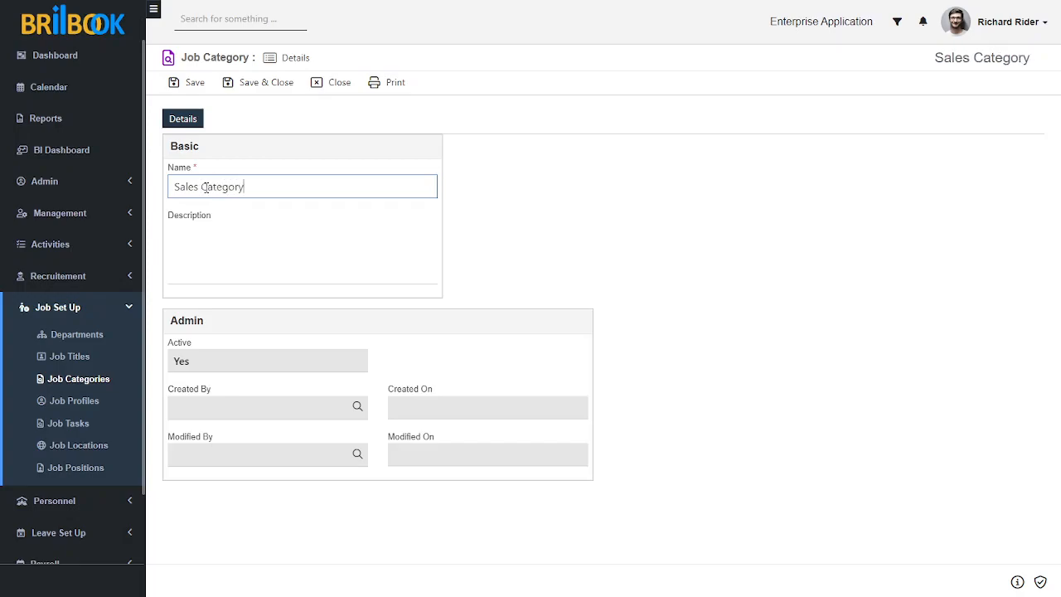
Enter Sales Category as the job category's description and save the record
{"action": "left_click", "coordinate": [221, 245]}
{"action": "type", "text": "Sale"}
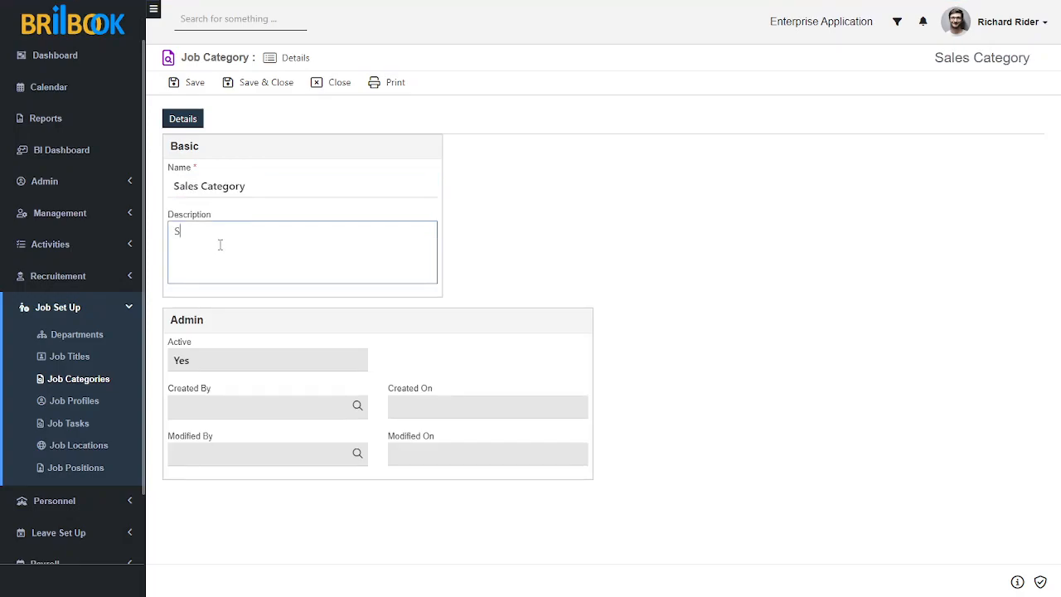
{"action": "type", "text": "s Category"}
{"action": "left_click", "coordinate": [559, 282]}
{"action": "left_click", "coordinate": [196, 84]}
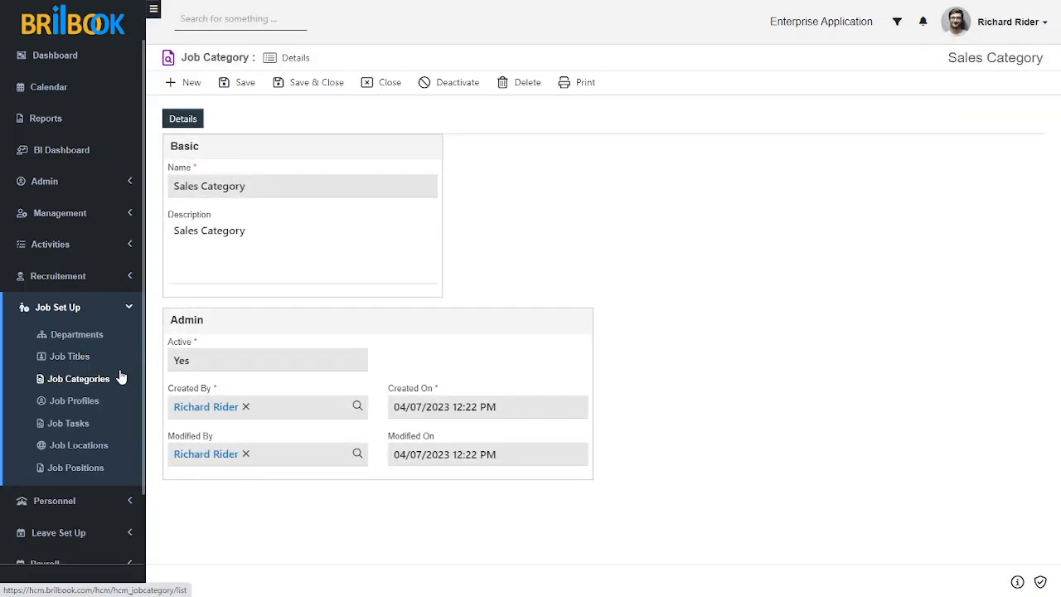
Create a new job profile named Junior Sales Executive and assign it to the Sales Category job category
{"action": "left_click", "coordinate": [88, 401]}
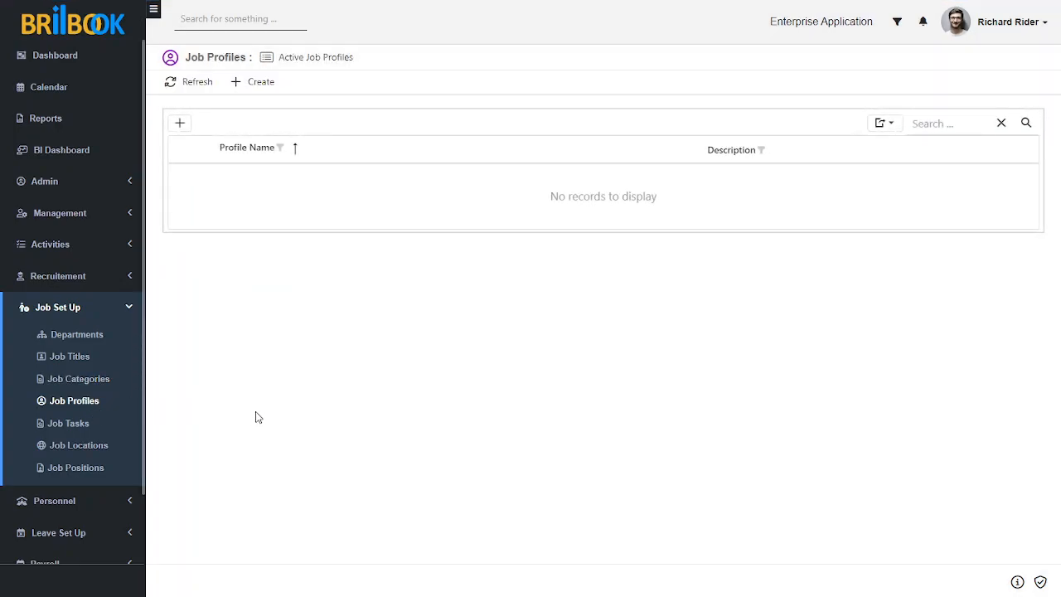
{"action": "left_click", "coordinate": [255, 83]}
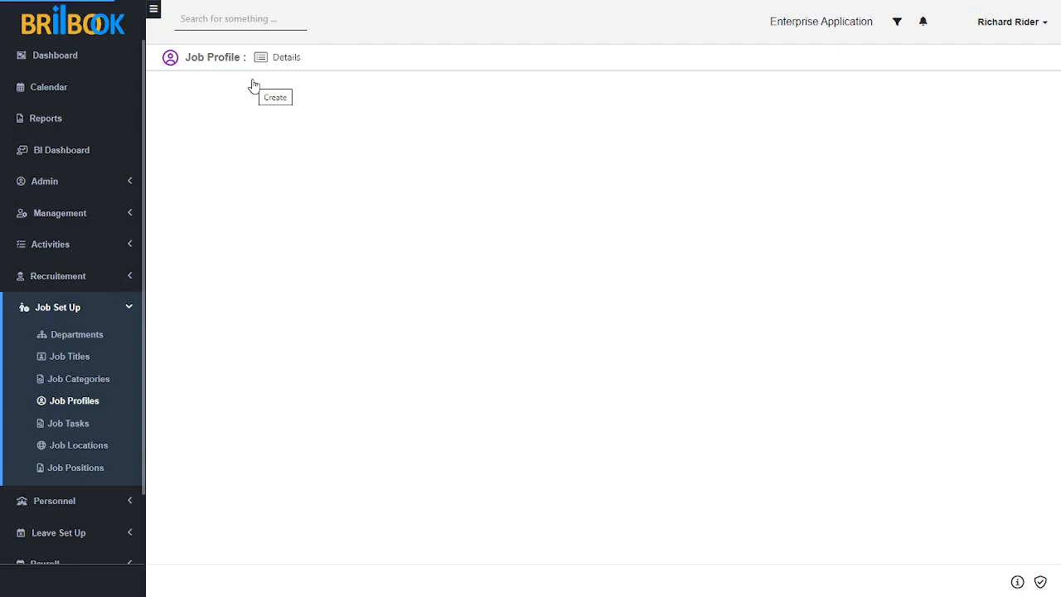
{"action": "left_click", "coordinate": [208, 196]}
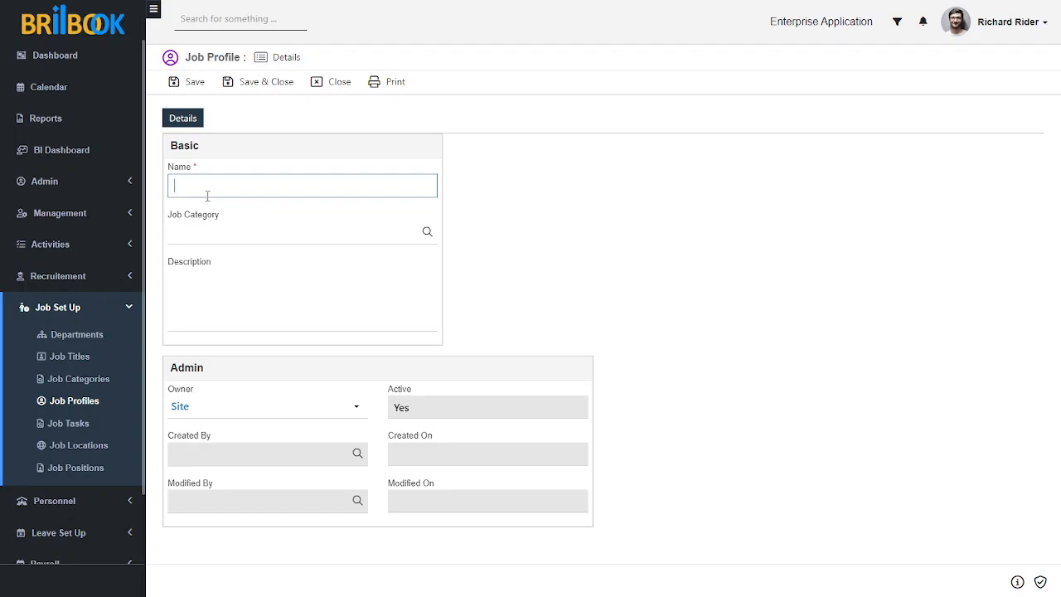
{"action": "type", "text": "J"}
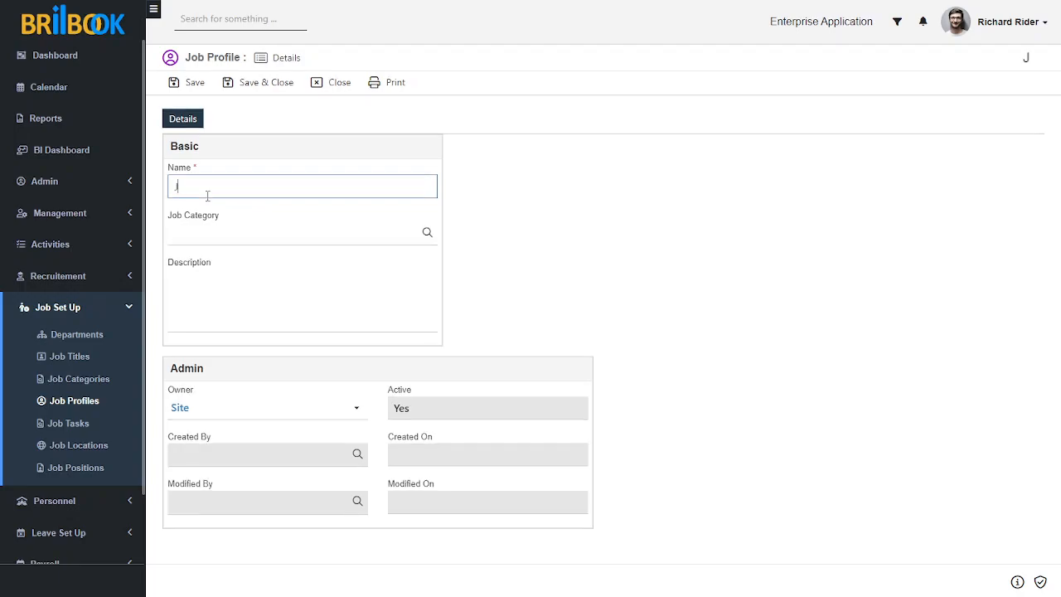
{"action": "type", "text": "unior Sales Executive"}
{"action": "left_click", "coordinate": [242, 240]}
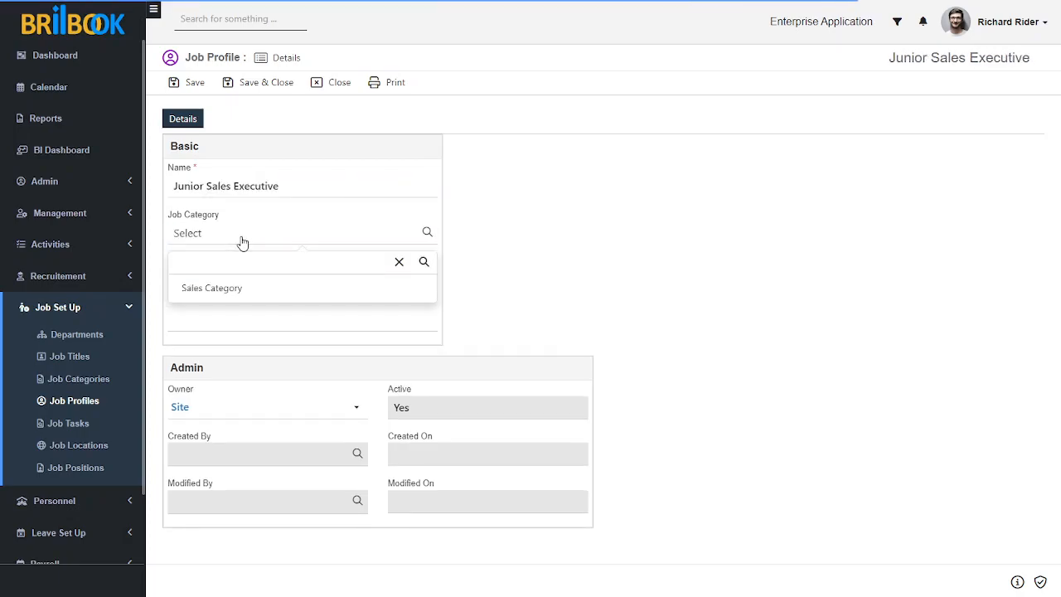
{"action": "left_click", "coordinate": [245, 287]}
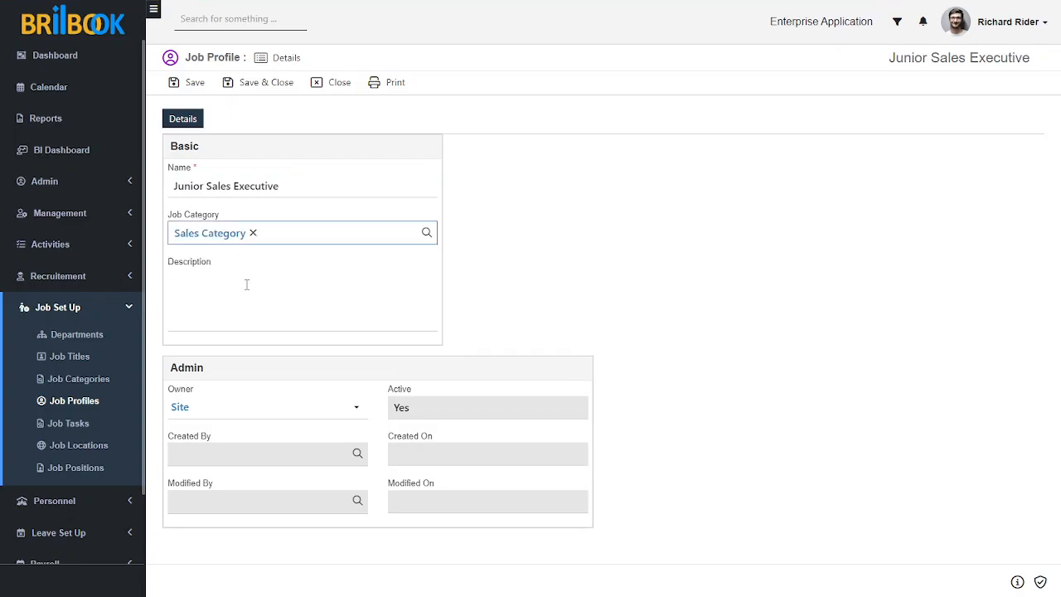
Enter Junior Sales Executive as the job profile's description and save the record
{"action": "left_click", "coordinate": [245, 287]}
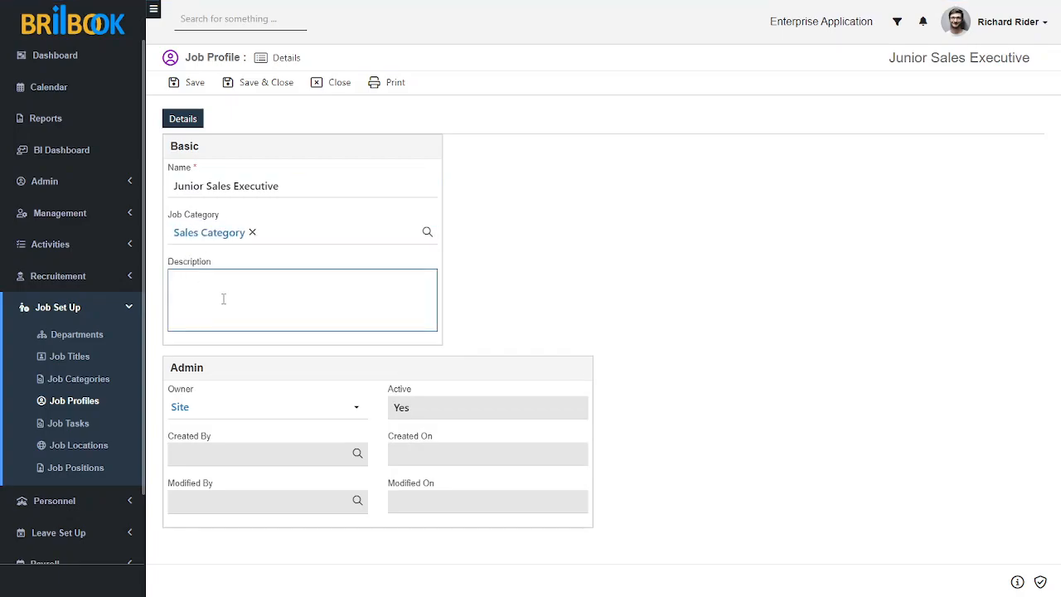
{"action": "type", "text": "Junior Sales Executive"}
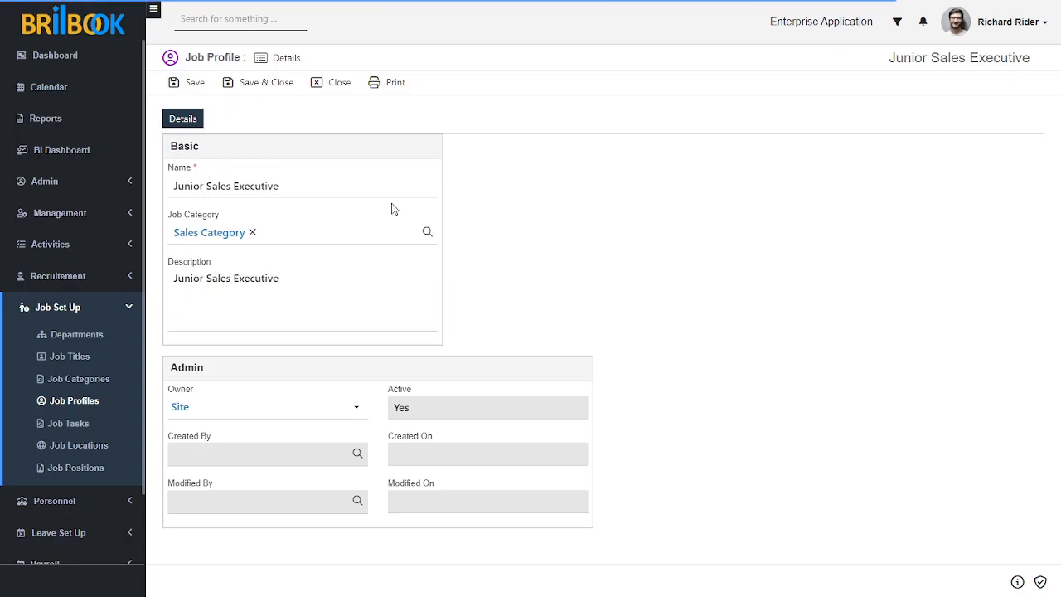
{"action": "left_click", "coordinate": [197, 83]}
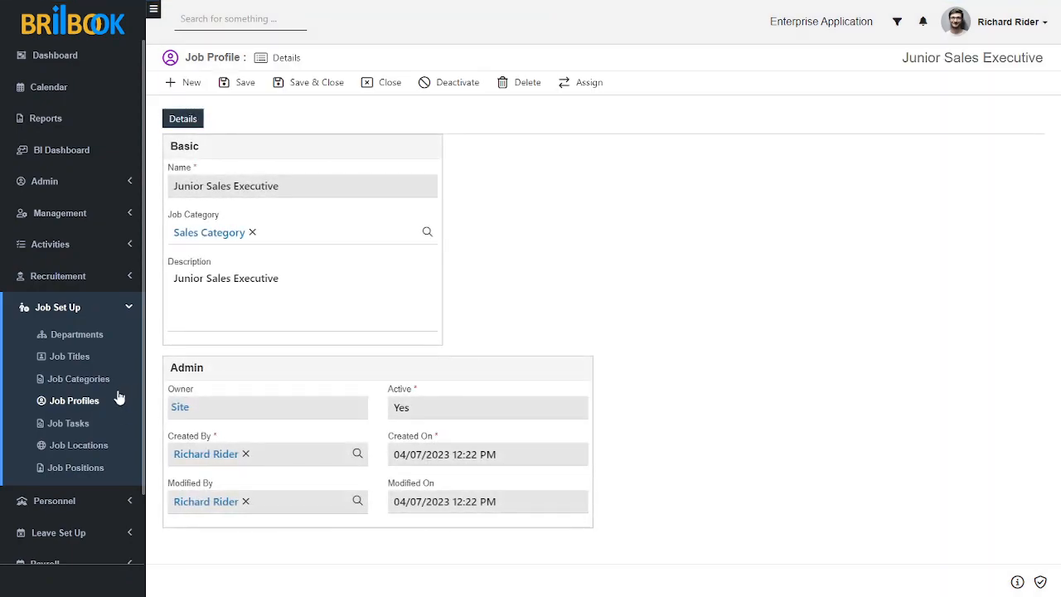
Create a new job location record and enter the street address in its Line 1 field
{"action": "scroll", "coordinate": [116, 419], "scroll_direction": "down", "scroll_amount": 1}
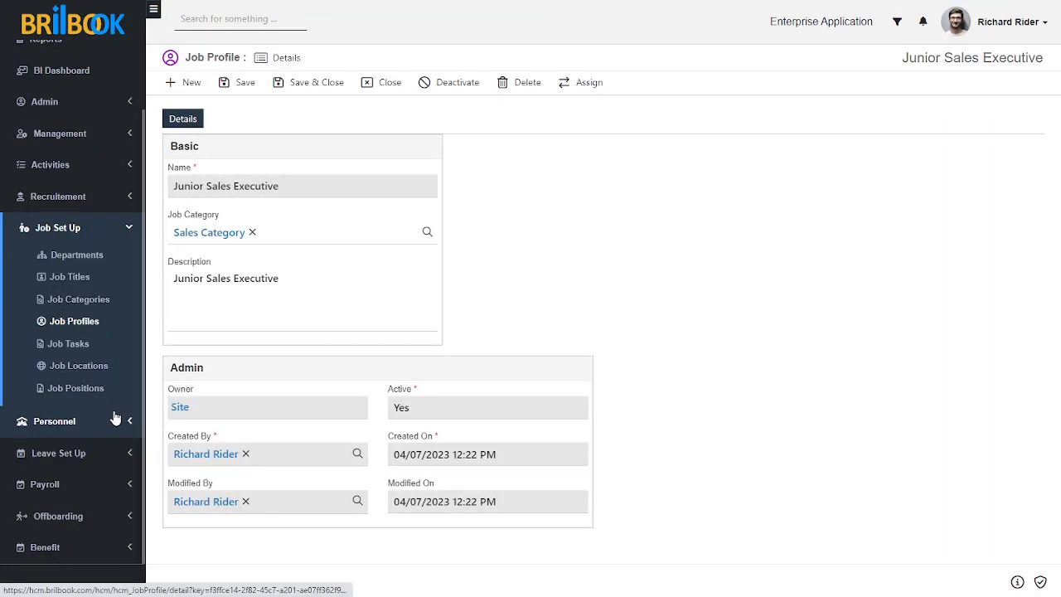
{"action": "left_click", "coordinate": [92, 367]}
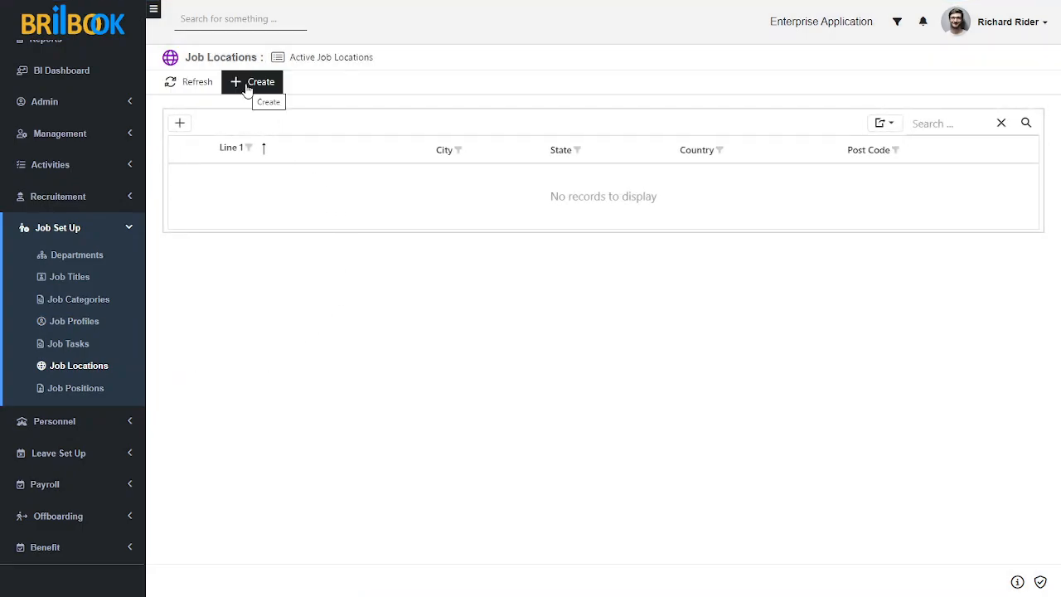
{"action": "left_click", "coordinate": [246, 87]}
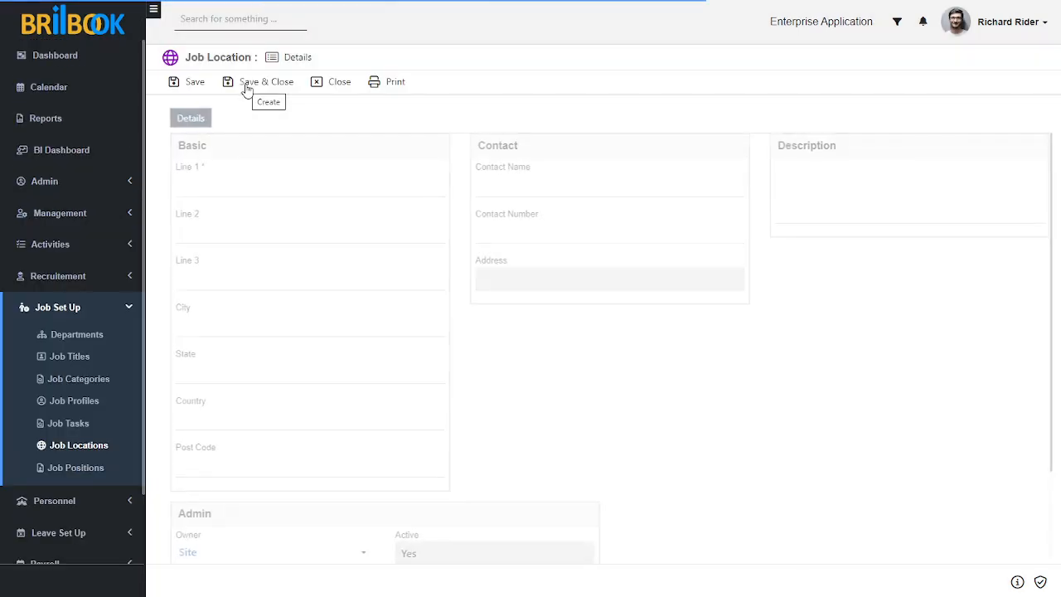
{"action": "left_click", "coordinate": [230, 187]}
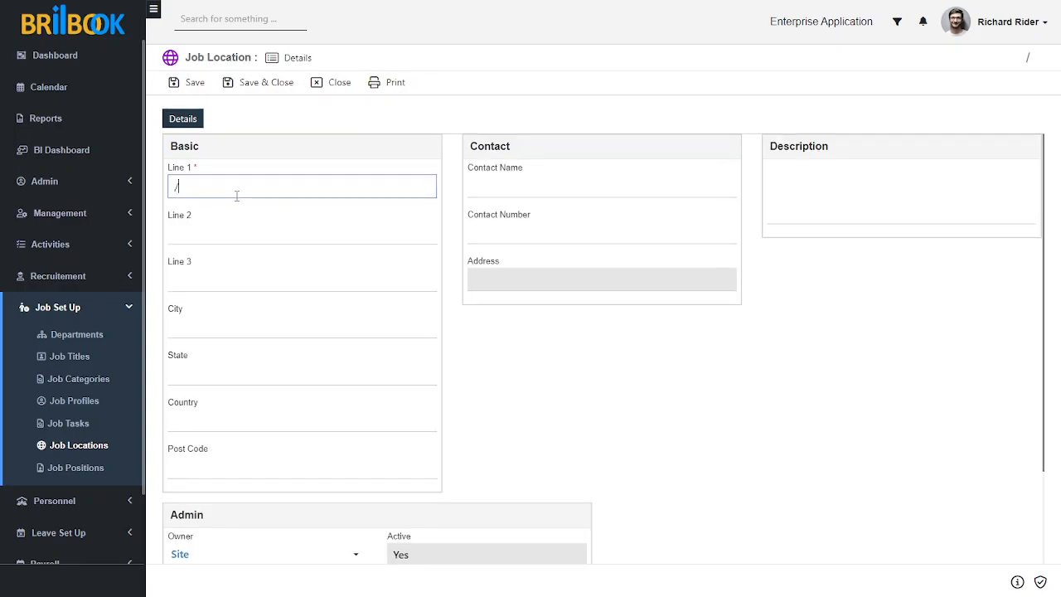
{"action": "type", "text": "Park site , C"}
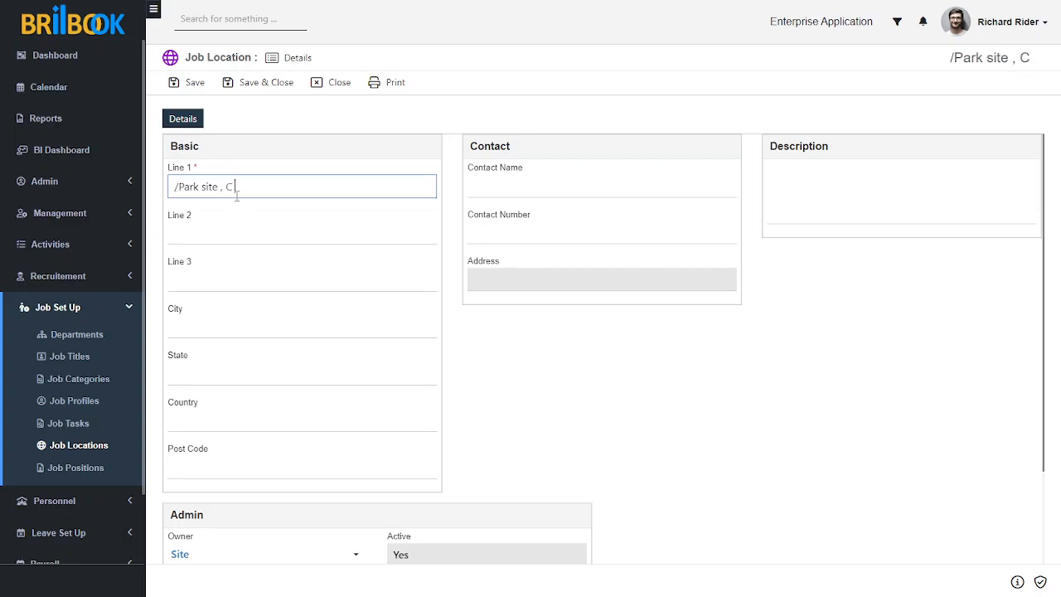
{"action": "type", "text": " 1412"}
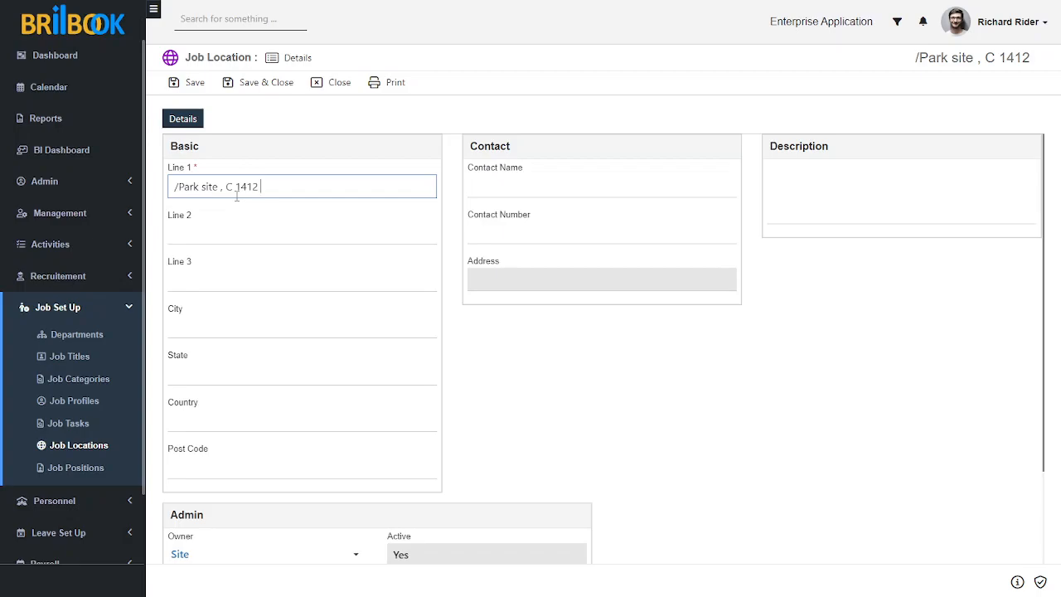
{"action": "type", "text": " A"}
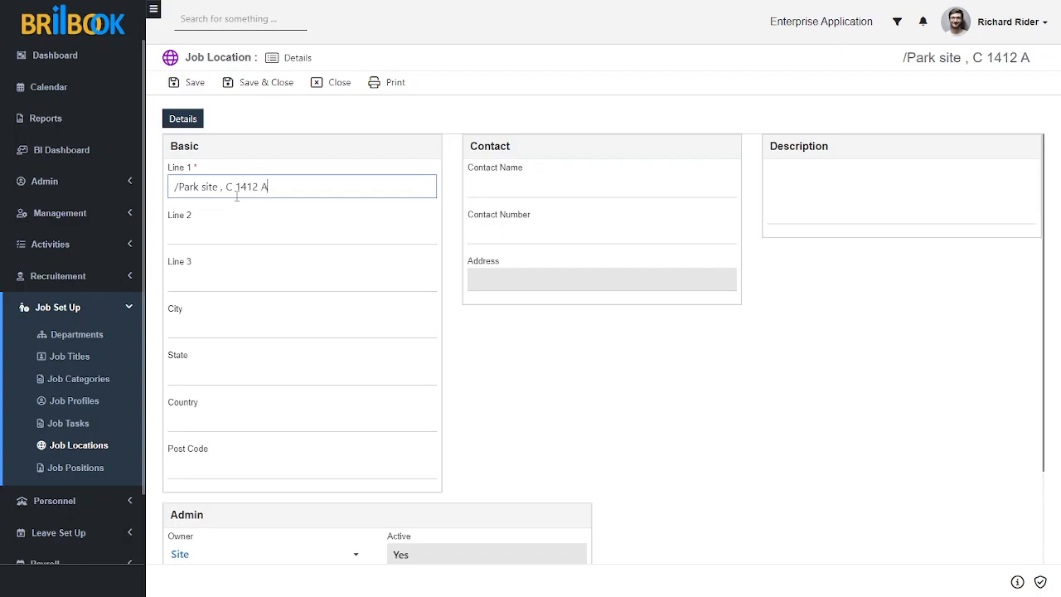
{"action": "key", "text": "BackSpace"}
{"action": "key", "text": "BackSpace"}
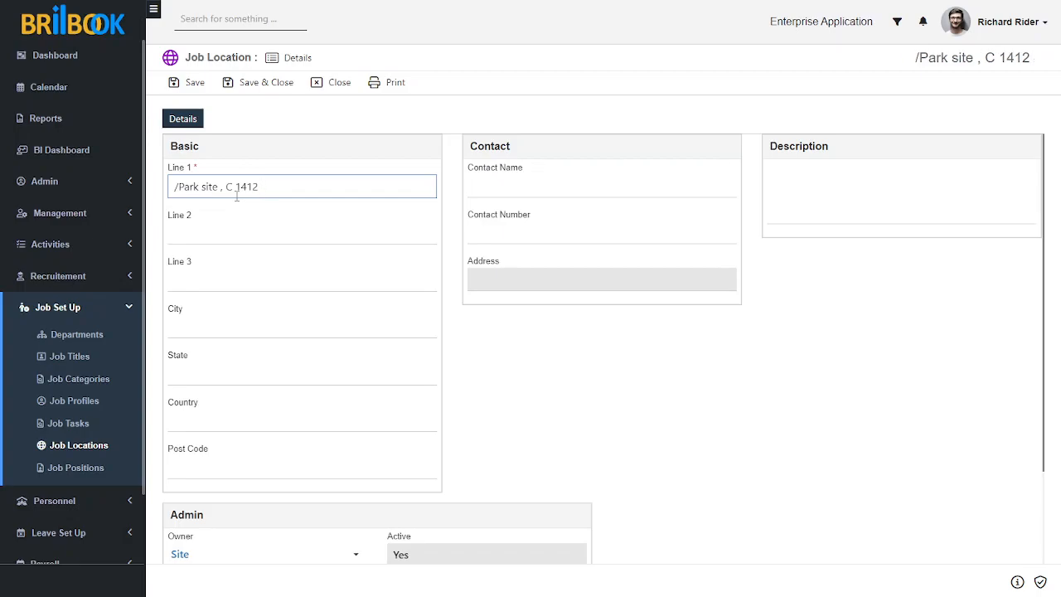
{"action": "left_click", "coordinate": [176, 187]}
{"action": "key", "text": "BackSpace"}
Fill in Line 2 and Line 3 of the job location with the business park and area of the address
{"action": "left_click", "coordinate": [207, 236]}
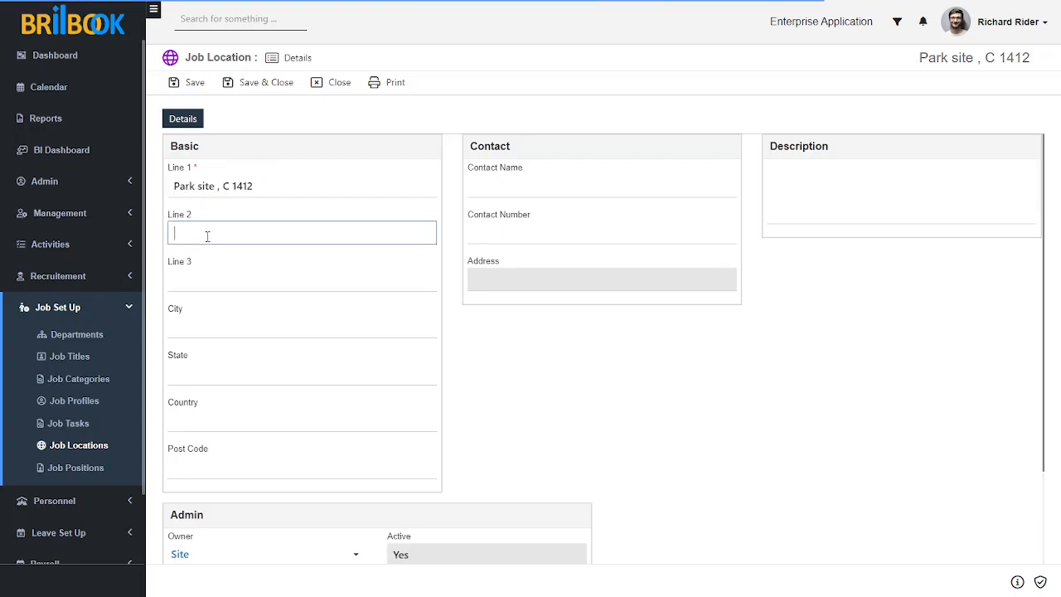
{"action": "type", "text": "Kailash Bussiness"}
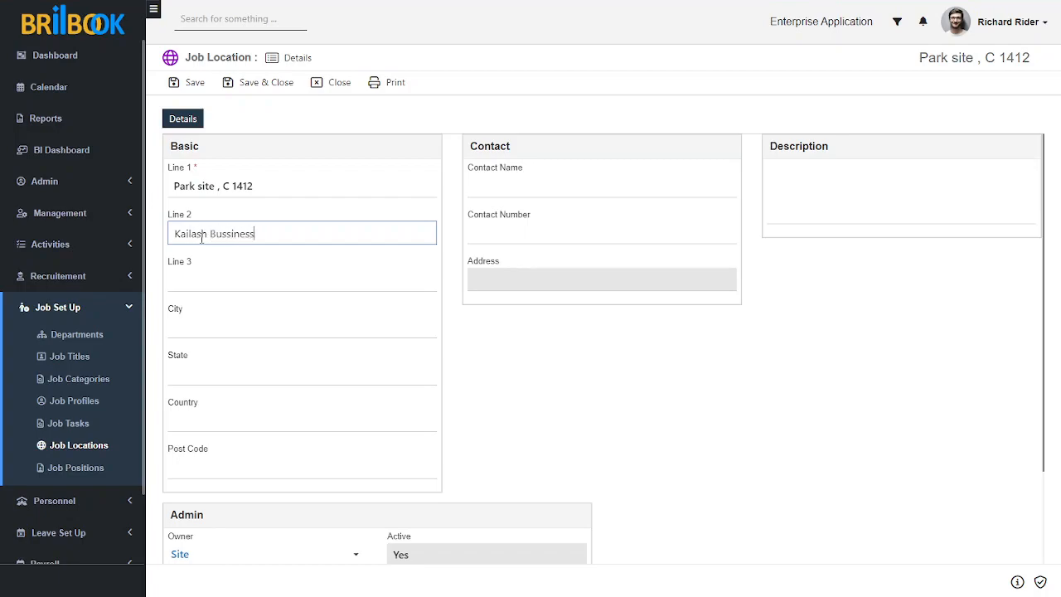
{"action": "key", "text": "BackSpace"}
{"action": "key", "text": "BackSpace"}
{"action": "key", "text": "BackSpace"}
{"action": "key", "text": "BackSpace"}
{"action": "key", "text": "BackSpace"}
{"action": "type", "text": "ness Park"}
{"action": "left_click", "coordinate": [229, 286]}
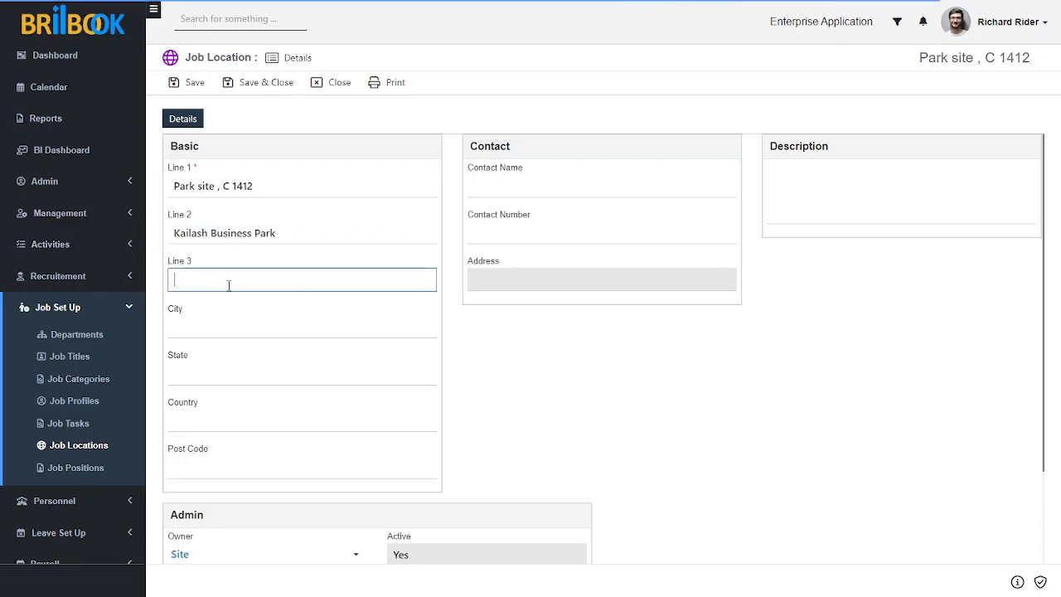
{"action": "type", "text": "Vikhrol"}
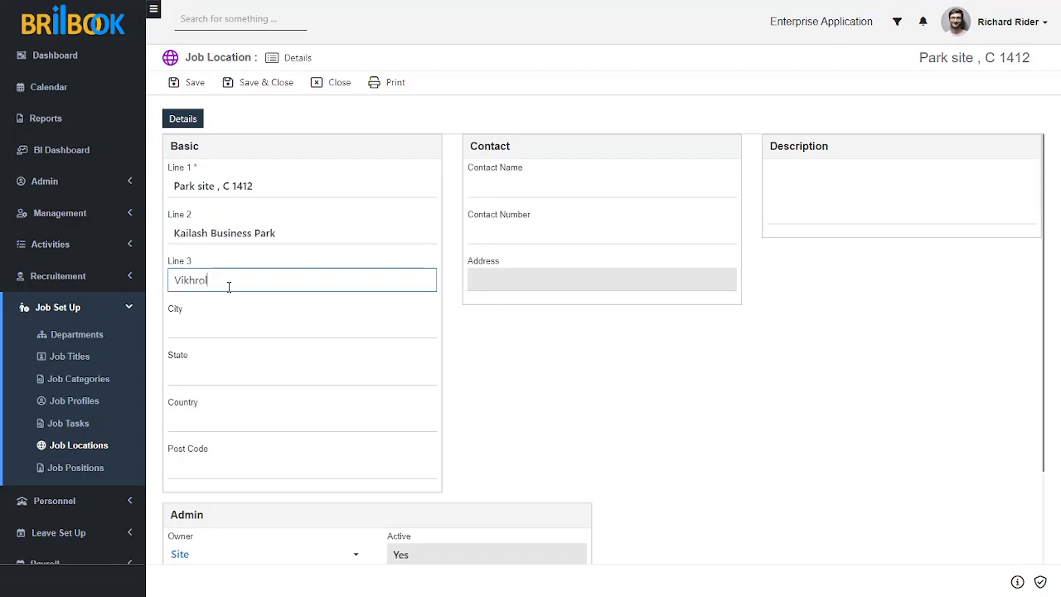
{"action": "type", "text": "i West"}
Enter the job location's city, state, country and post code, and save the record
{"action": "left_click", "coordinate": [246, 326]}
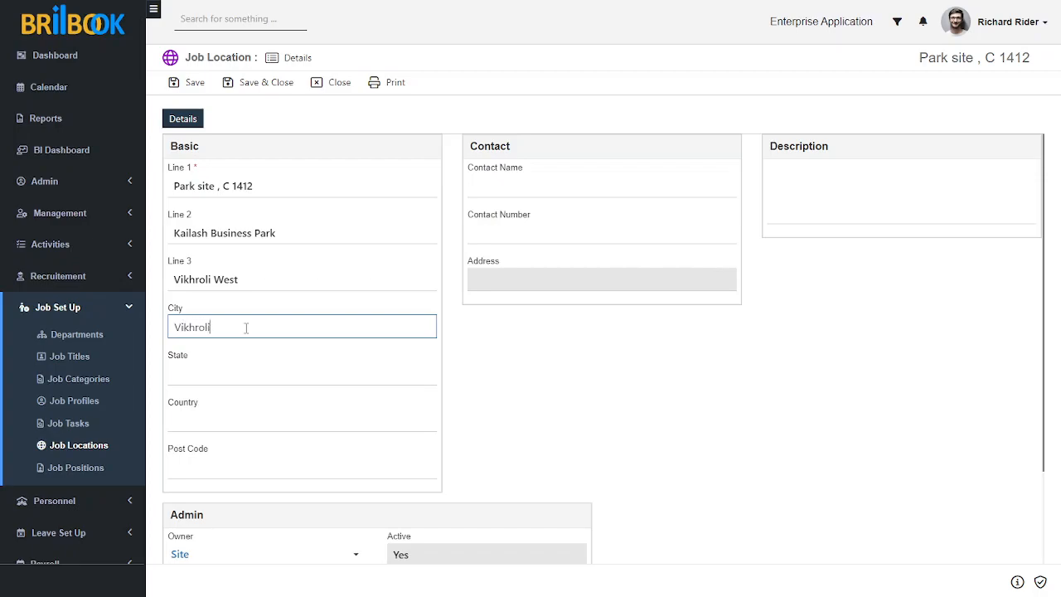
{"action": "left_click", "coordinate": [275, 374]}
{"action": "type", "text": "Maharashtra"}
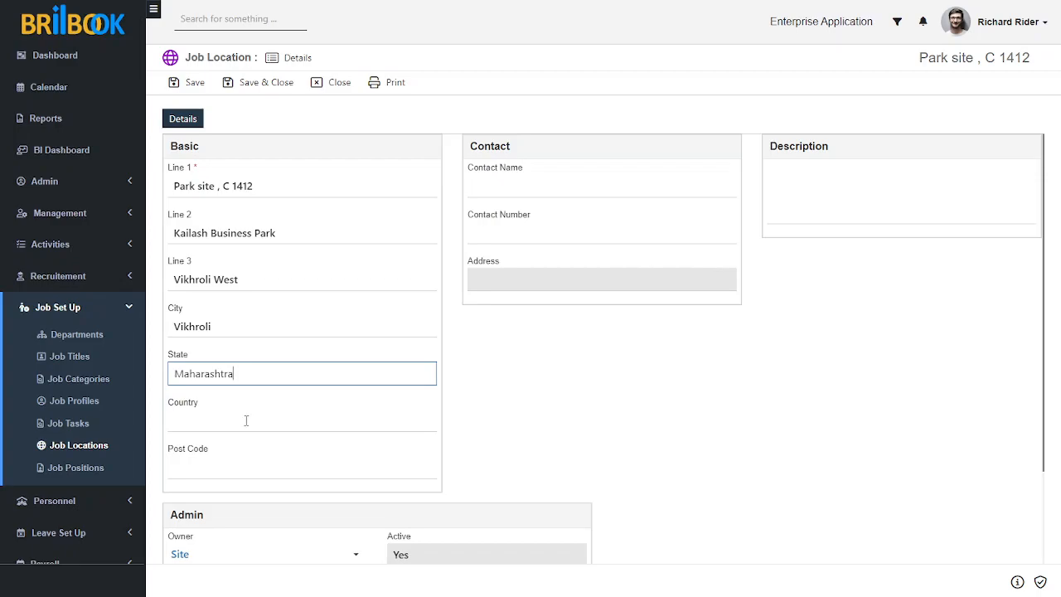
{"action": "left_click", "coordinate": [246, 420]}
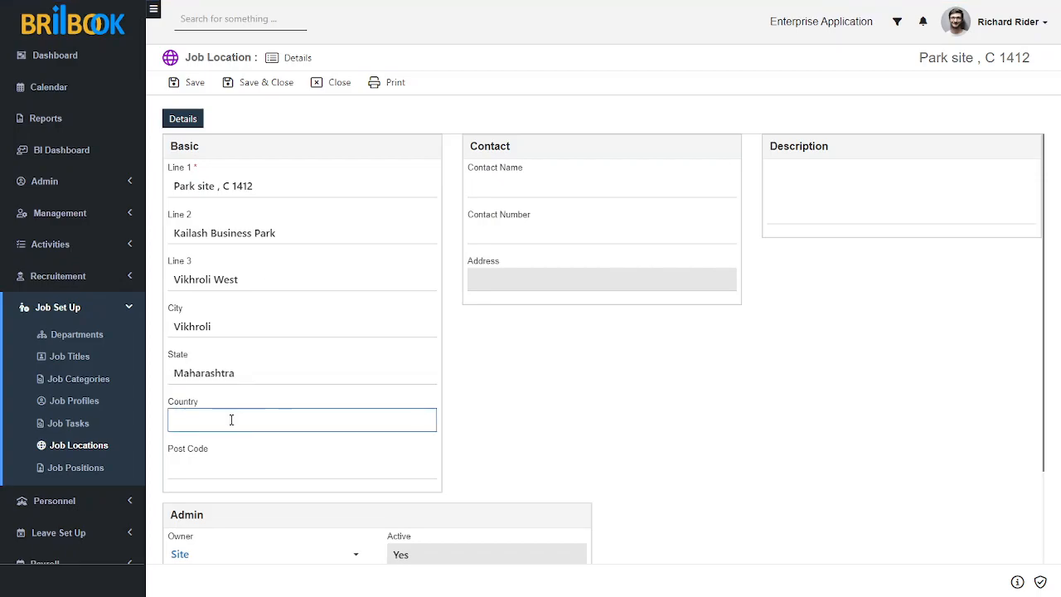
{"action": "type", "text": "India"}
{"action": "left_click", "coordinate": [240, 471]}
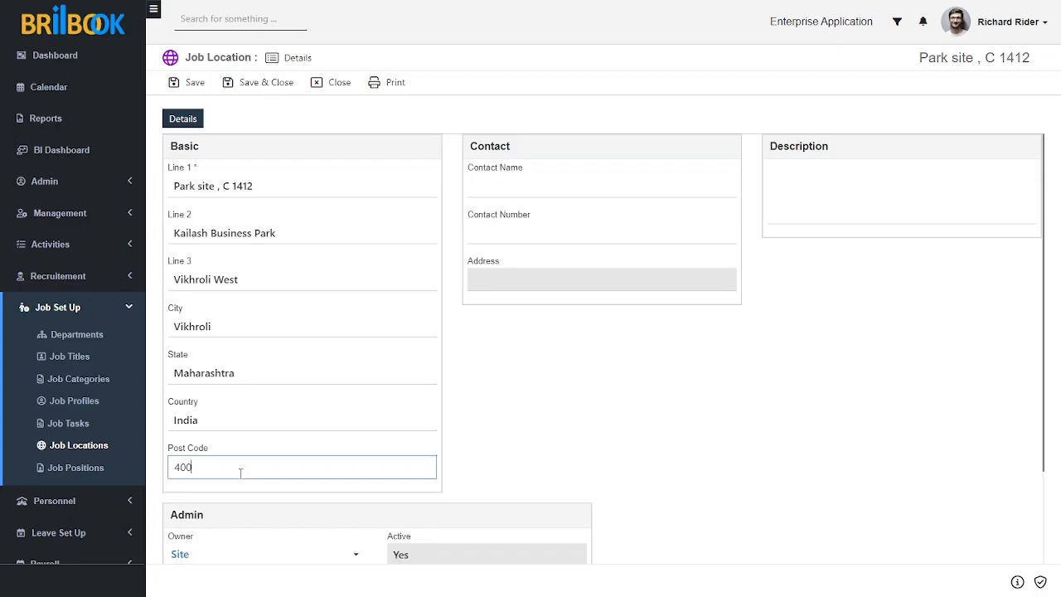
{"action": "type", "text": "400079"}
{"action": "left_click", "coordinate": [753, 428]}
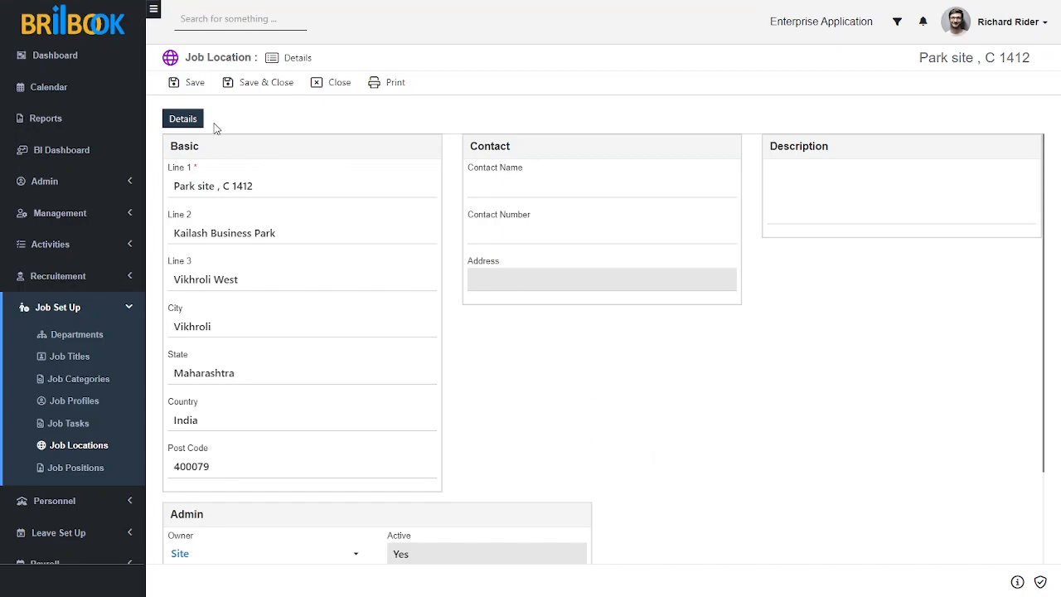
{"action": "left_click", "coordinate": [198, 90]}
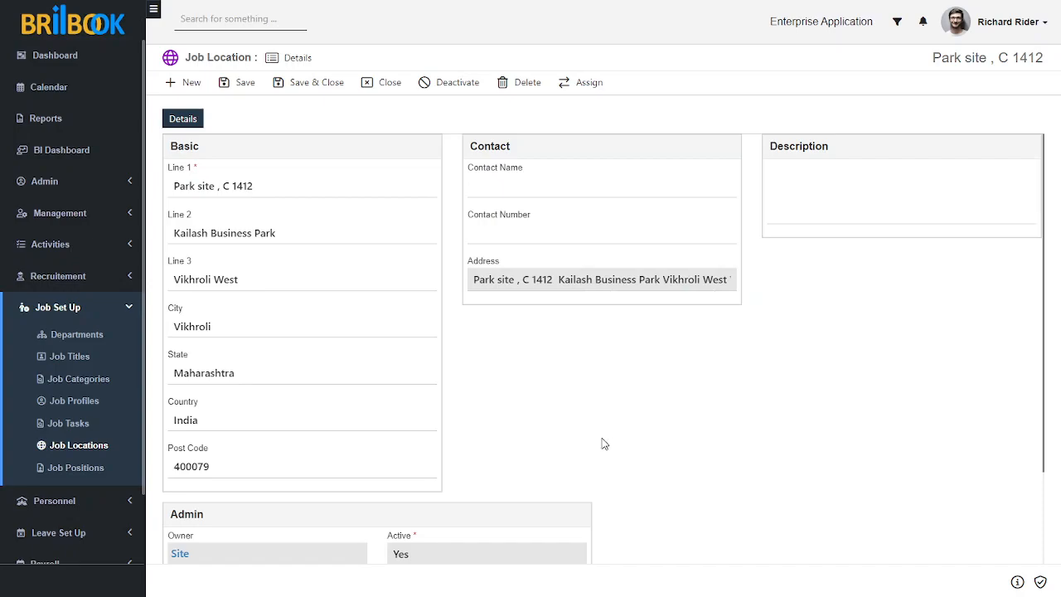
Create a new job position with the job title Sales Executive and the job profile Junior Sales Executive
{"action": "left_click", "coordinate": [76, 469]}
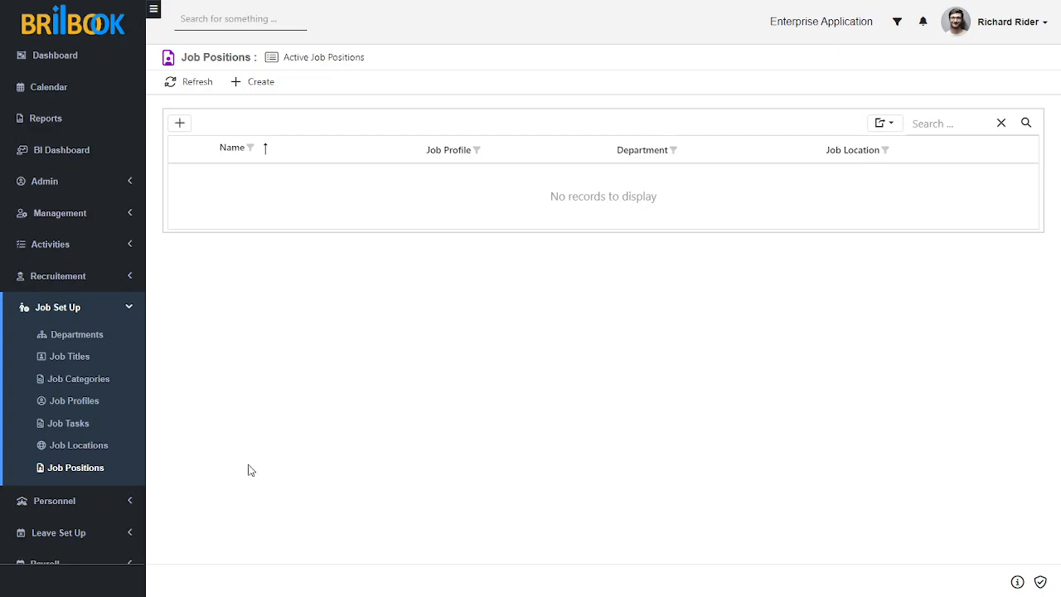
{"action": "left_click", "coordinate": [257, 87]}
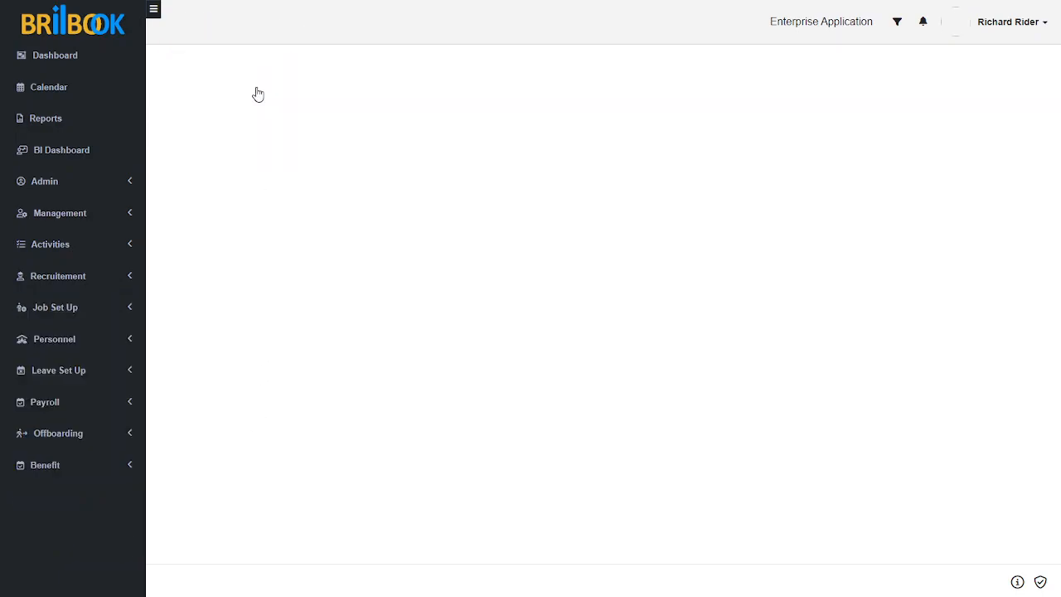
{"action": "left_click", "coordinate": [232, 233]}
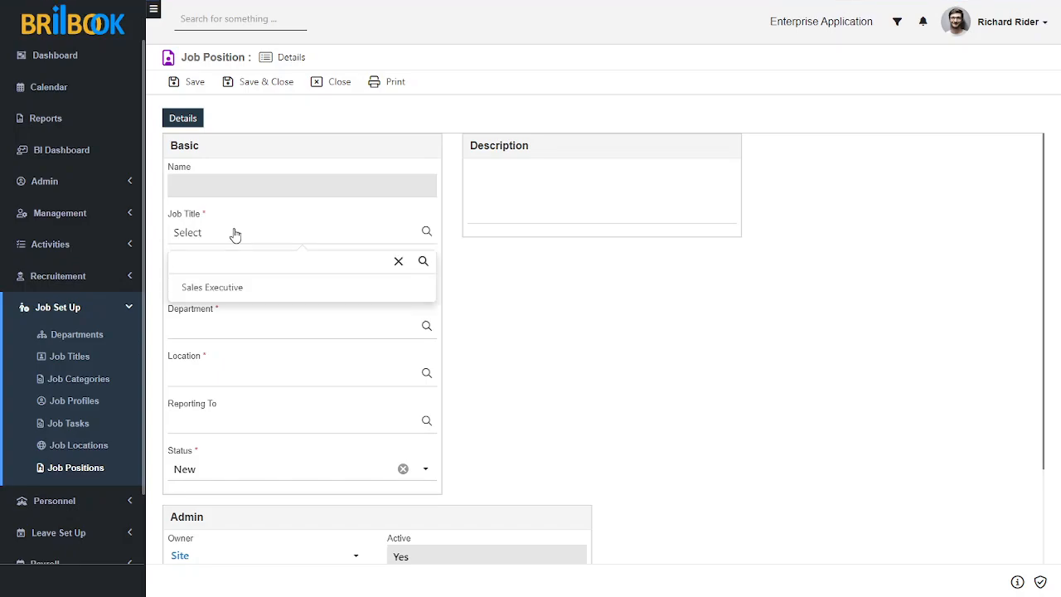
{"action": "left_click", "coordinate": [255, 286]}
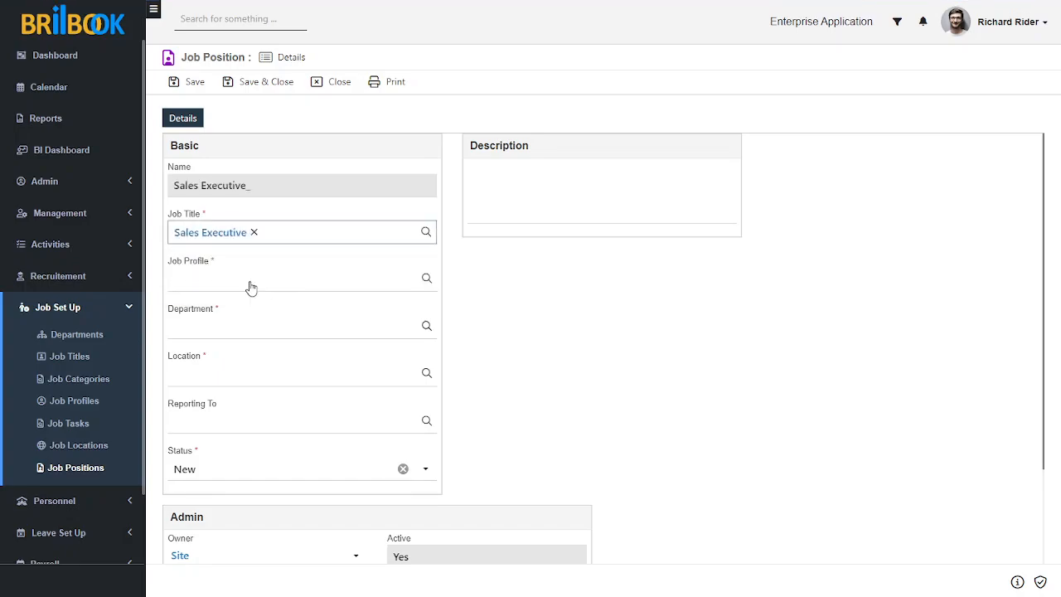
{"action": "left_click", "coordinate": [262, 285]}
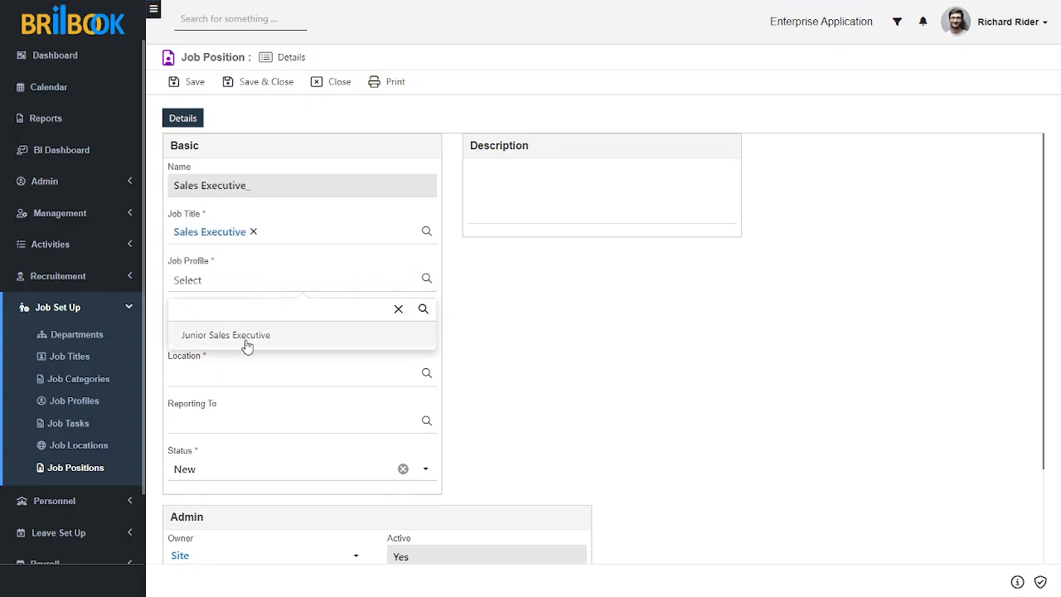
{"action": "left_click", "coordinate": [244, 342]}
Assign the job position to the Sales Department and the newly created job location, and save the record
{"action": "left_click", "coordinate": [243, 328]}
{"action": "left_click", "coordinate": [241, 384]}
{"action": "left_click", "coordinate": [249, 375]}
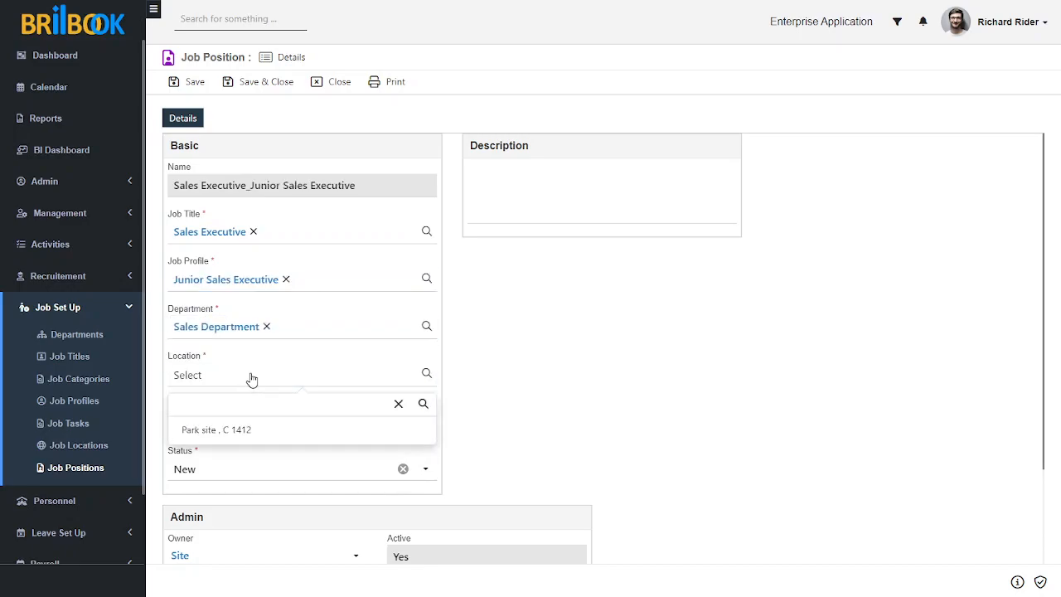
{"action": "left_click", "coordinate": [248, 435]}
{"action": "left_click", "coordinate": [253, 431]}
{"action": "left_click", "coordinate": [556, 429]}
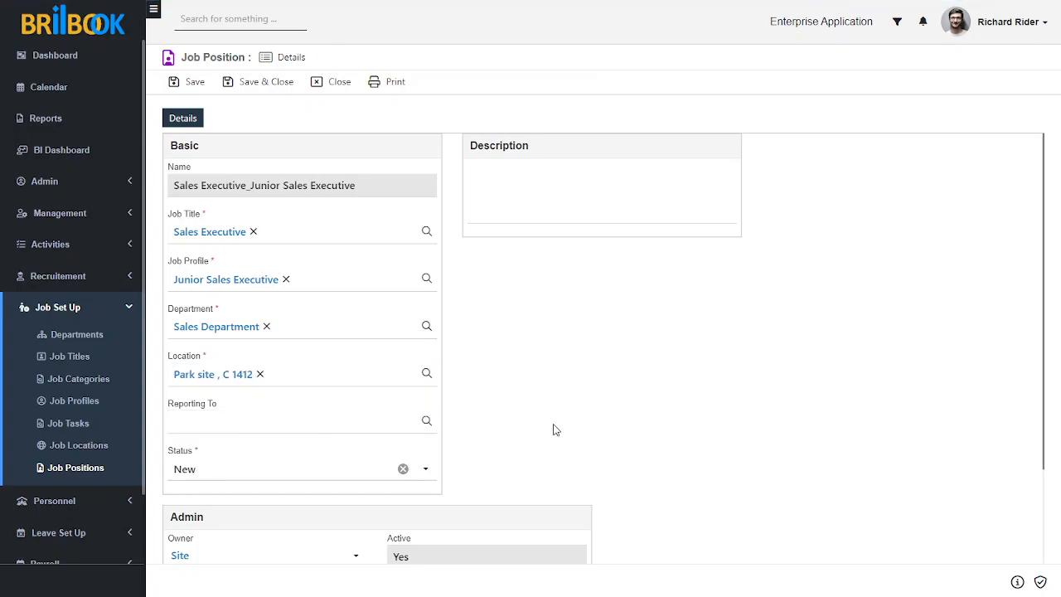
{"action": "left_click", "coordinate": [201, 83]}
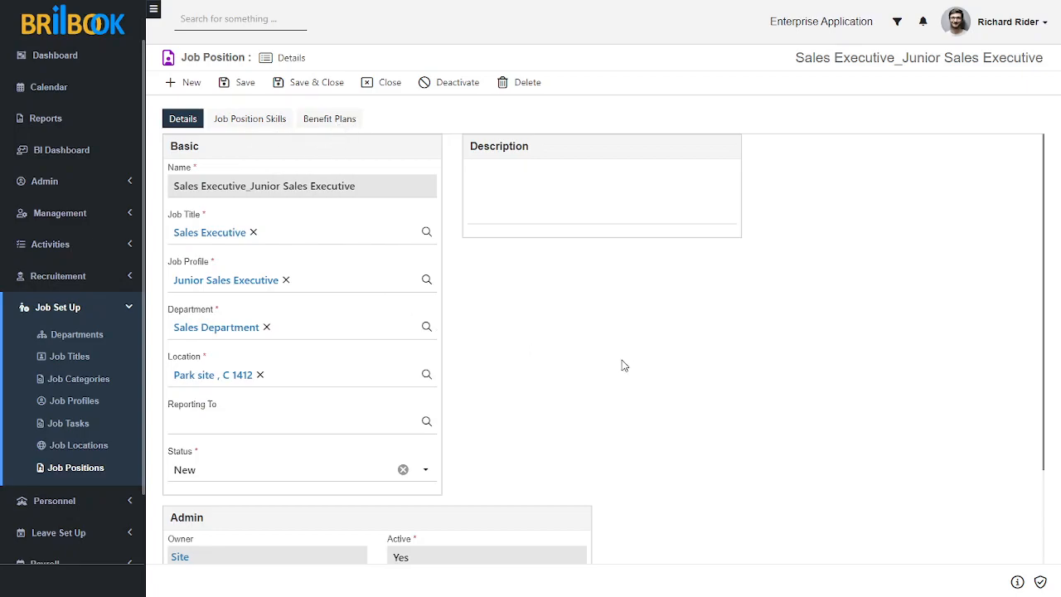
Set the job position's status to Activated and save the record
{"action": "left_click", "coordinate": [262, 471]}
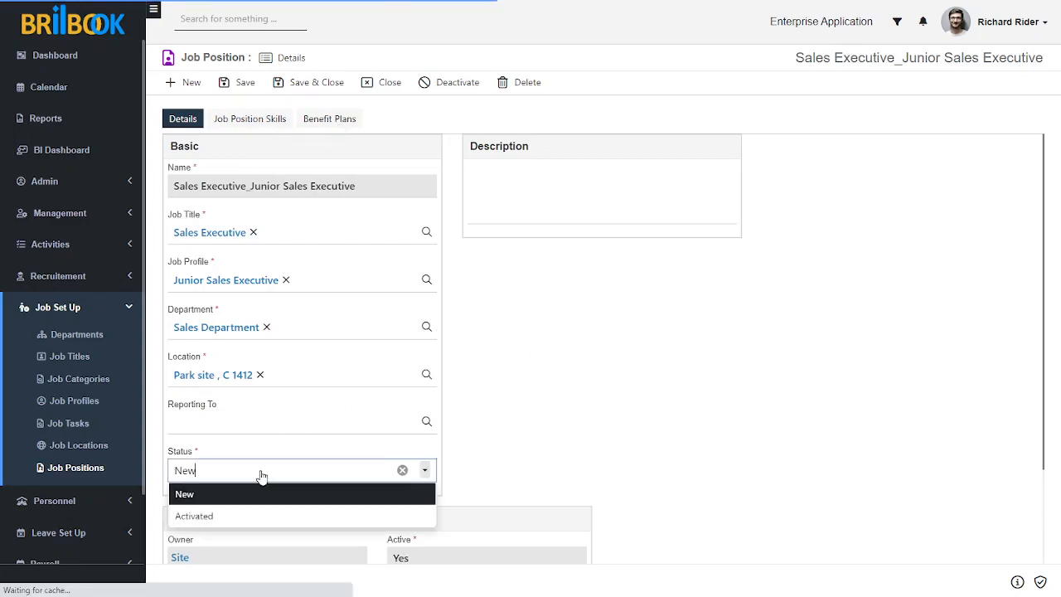
{"action": "left_click", "coordinate": [243, 516]}
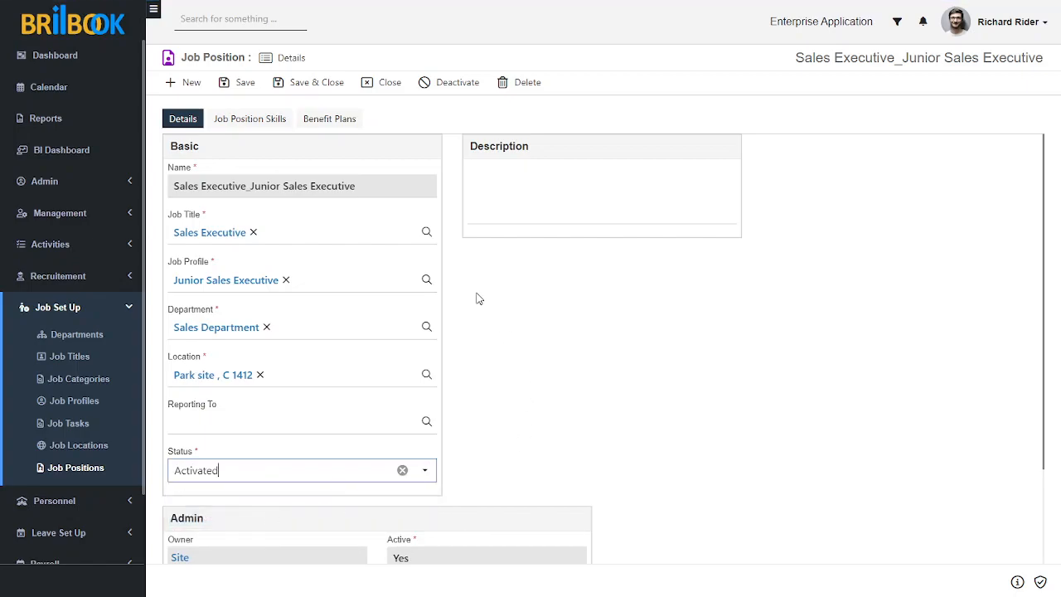
{"action": "left_click", "coordinate": [245, 85]}
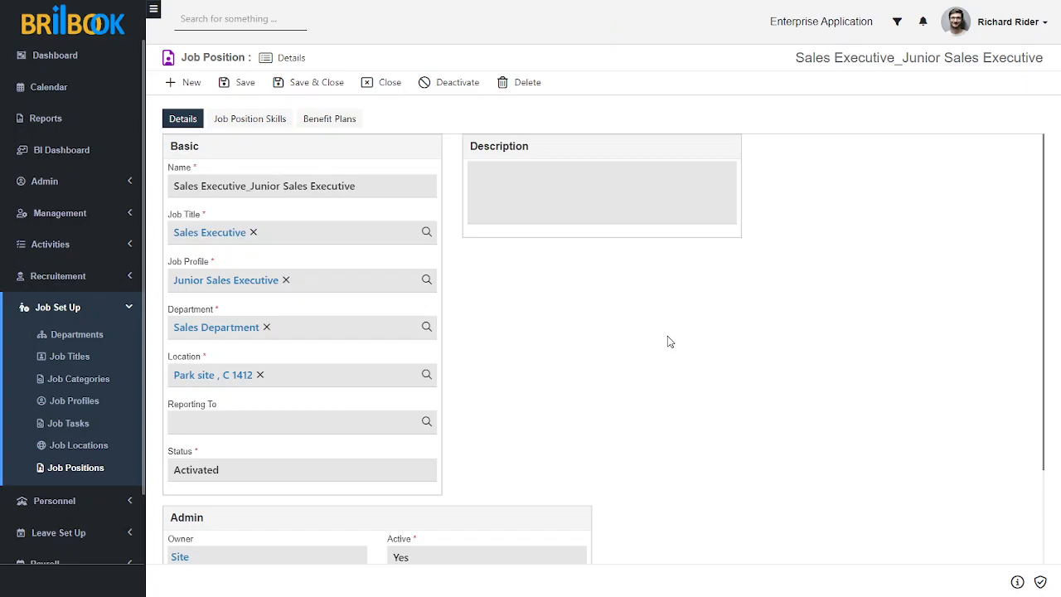
Create a new interview template in Recruitement named Sales Executive_Interview Template
{"action": "left_click", "coordinate": [127, 277]}
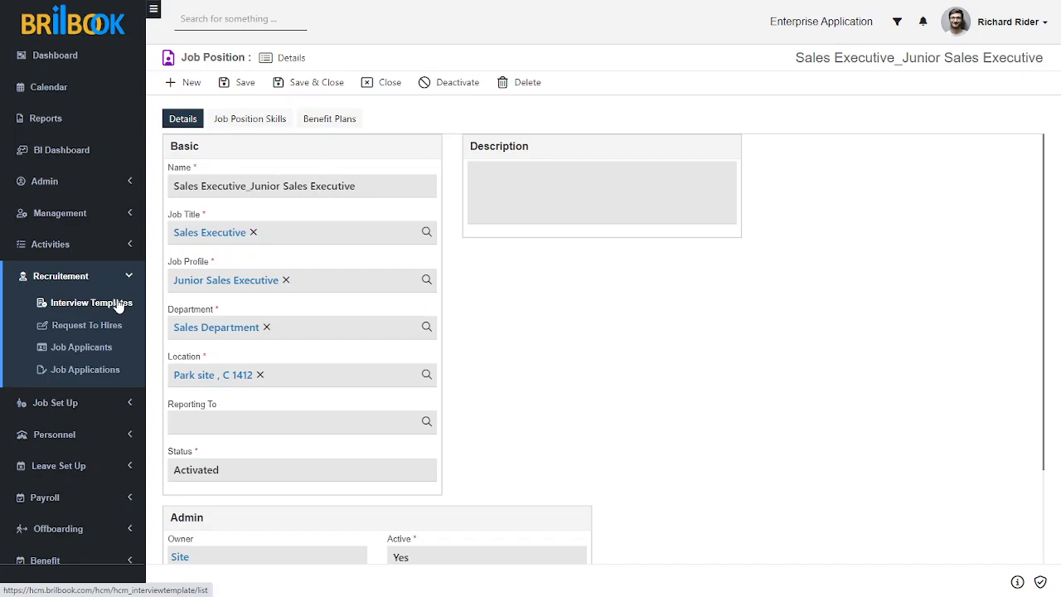
{"action": "left_click", "coordinate": [119, 309]}
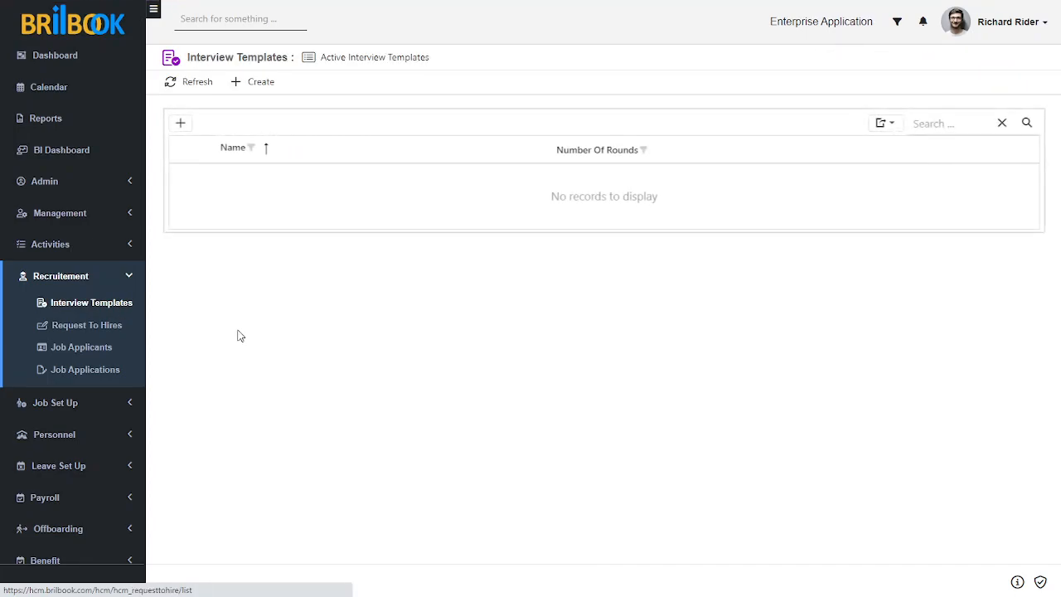
{"action": "left_click", "coordinate": [251, 87]}
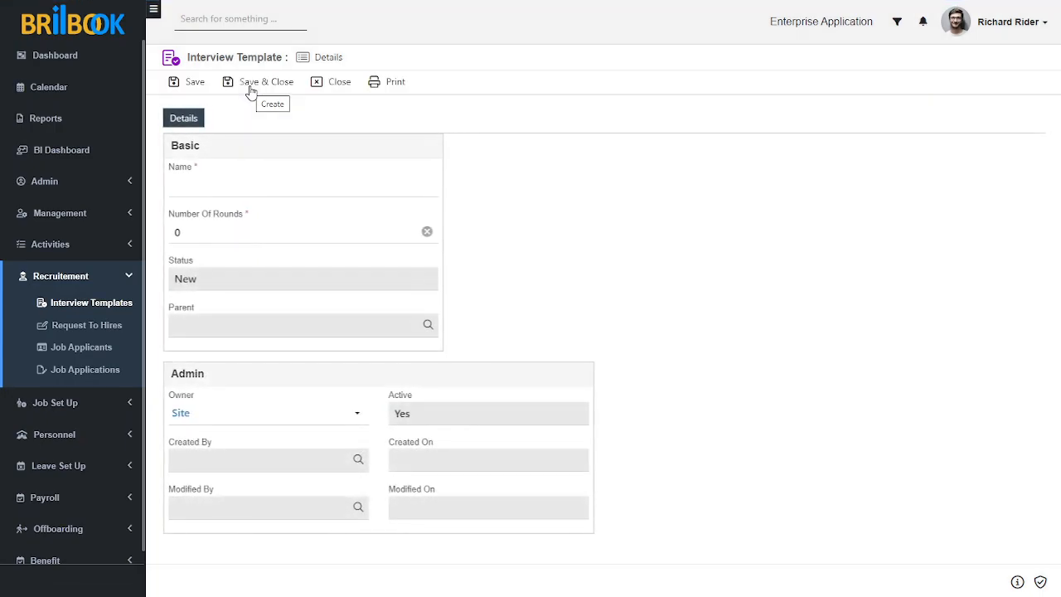
{"action": "left_click", "coordinate": [251, 190]}
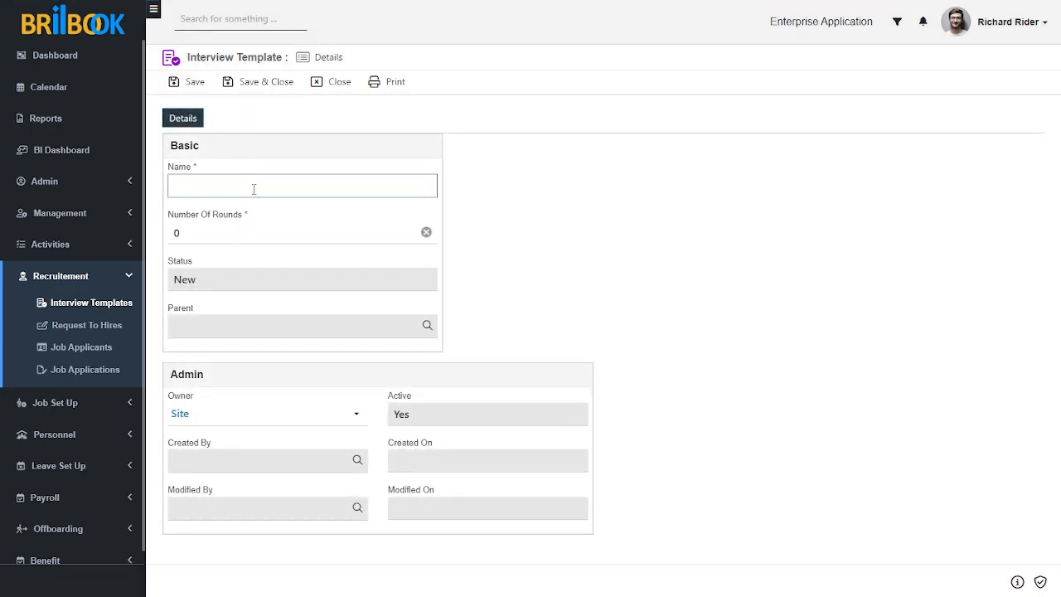
{"action": "type", "text": "Salves"}
{"action": "key", "text": "BackSpace"}
{"action": "key", "text": "BackSpace"}
{"action": "key", "text": "BackSpace"}
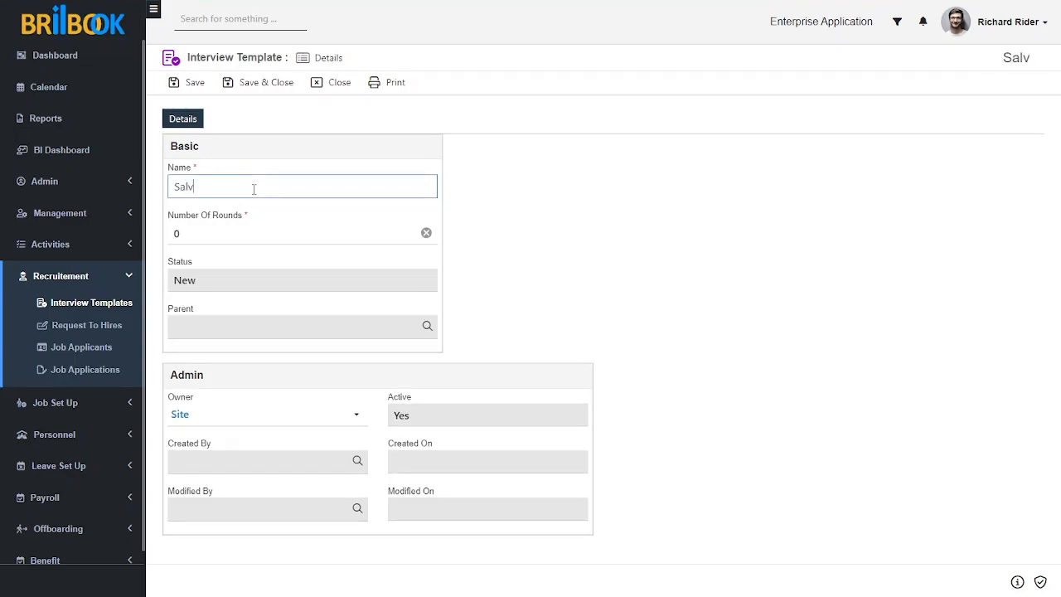
{"action": "type", "text": "es Executiv"}
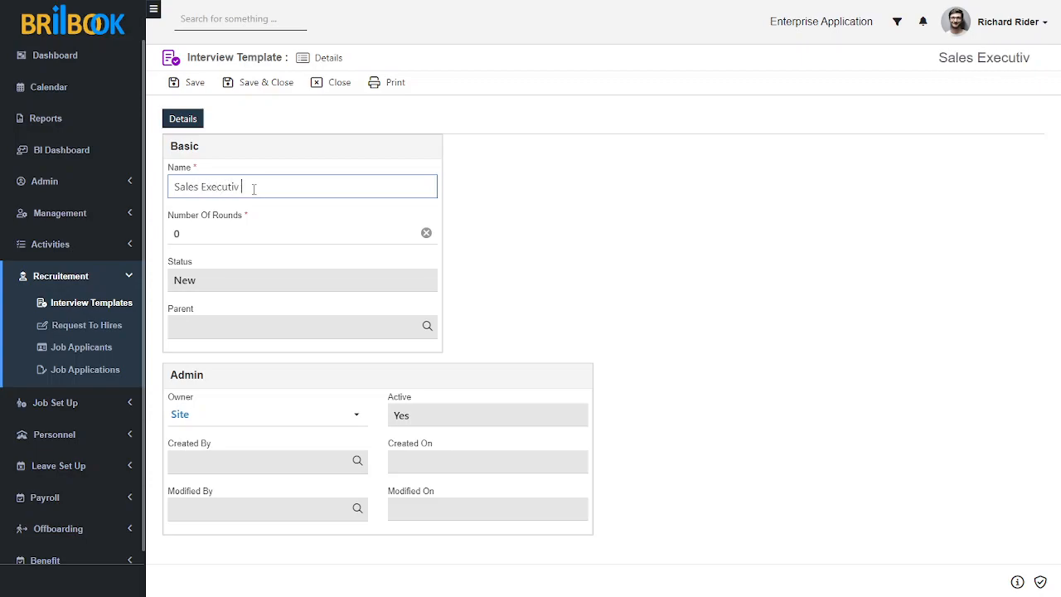
{"action": "type", "text": "e"}
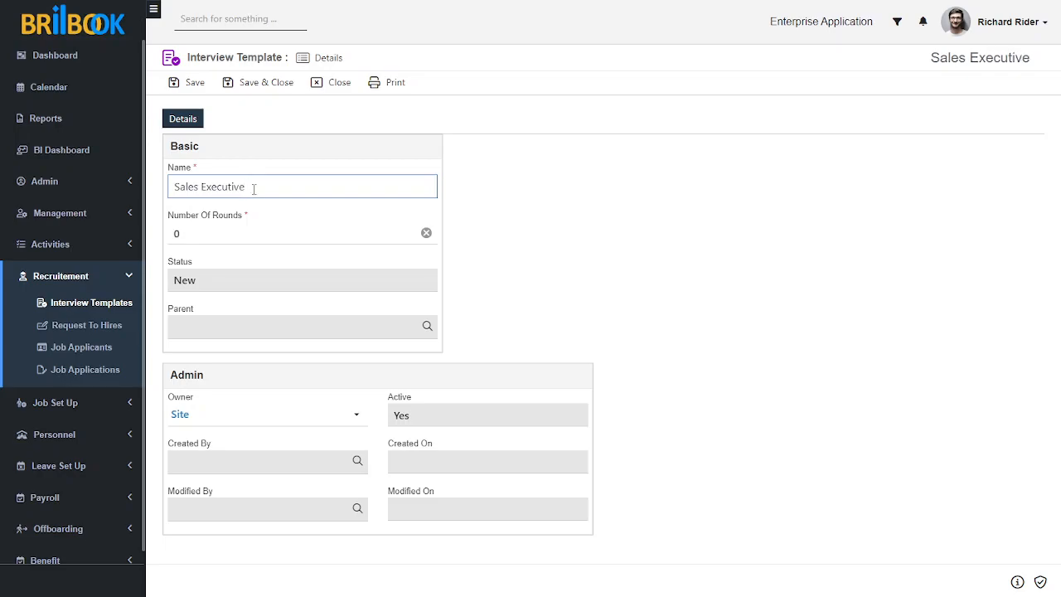
{"action": "type", "text": "_Intervc"}
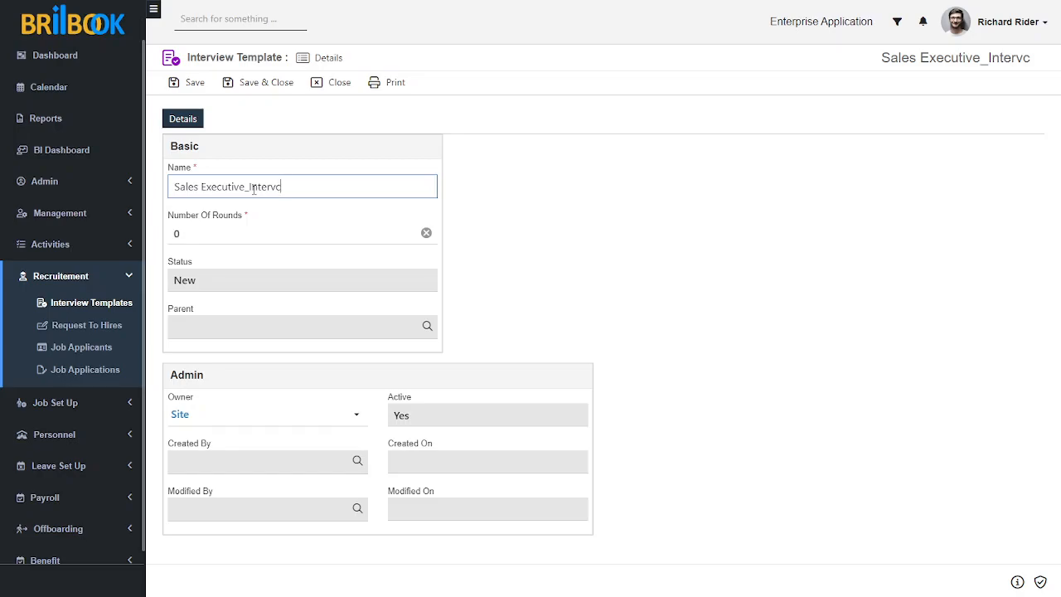
{"action": "key", "text": "BackSpace"}
{"action": "type", "text": "iew Template"}
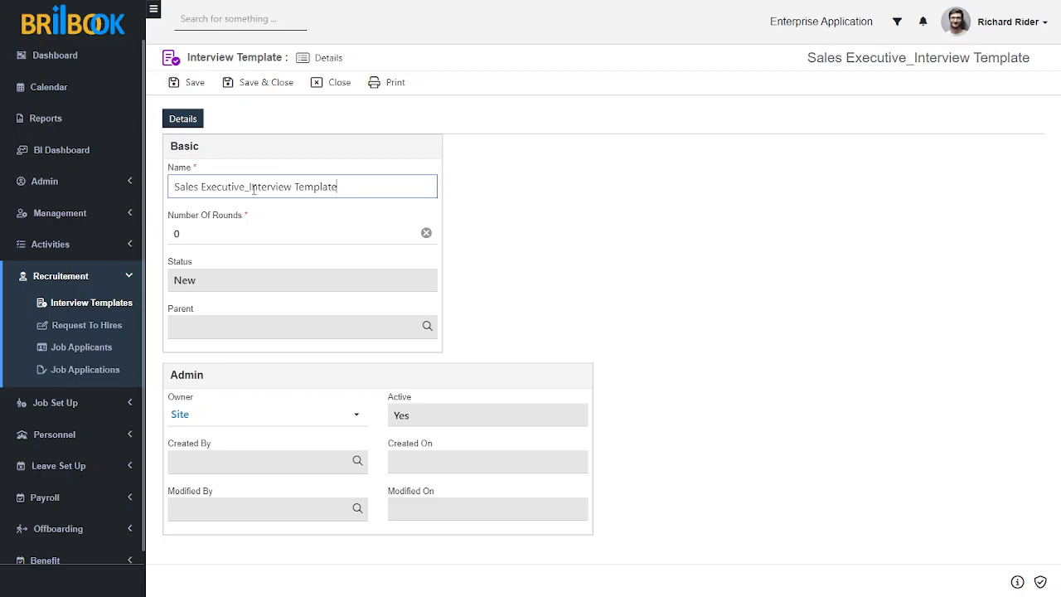
Set the interview template's number of rounds to 2 and save the record
{"action": "left_click", "coordinate": [270, 232]}
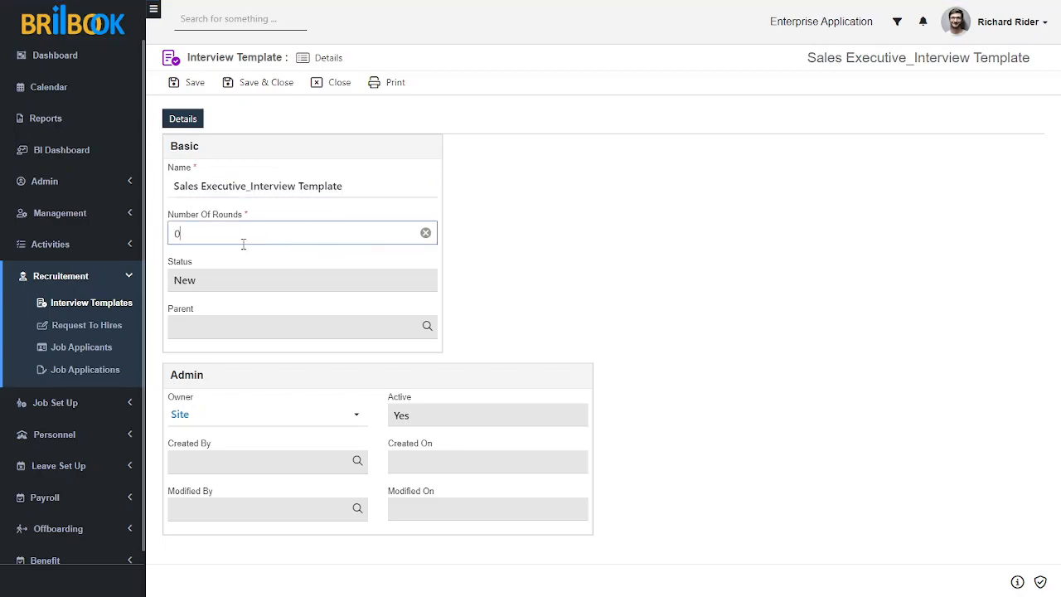
{"action": "key", "text": "BackSpace"}
{"action": "type", "text": "2"}
{"action": "left_click", "coordinate": [533, 284]}
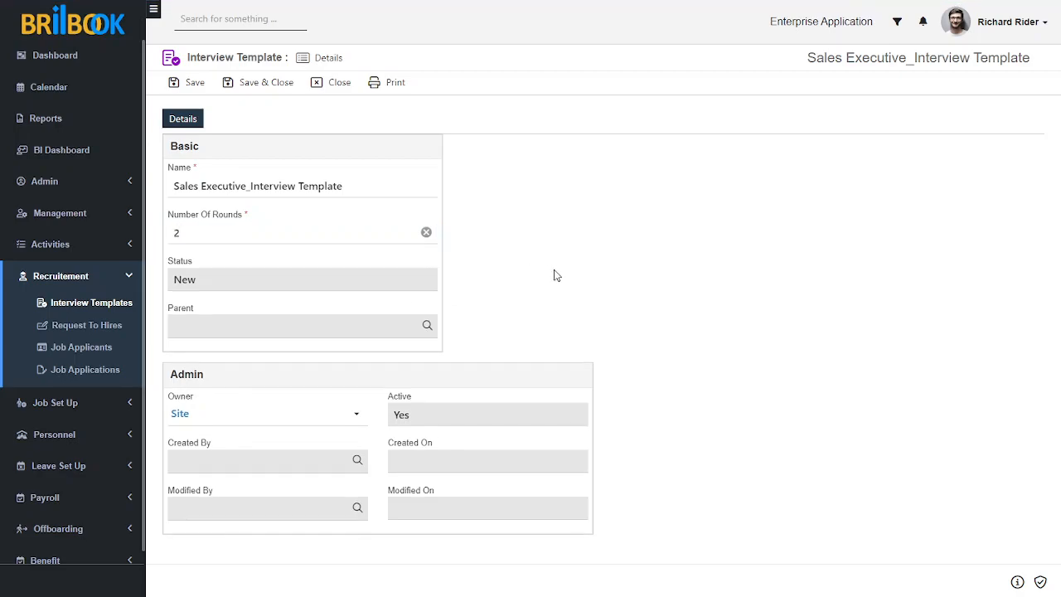
{"action": "left_click", "coordinate": [189, 87]}
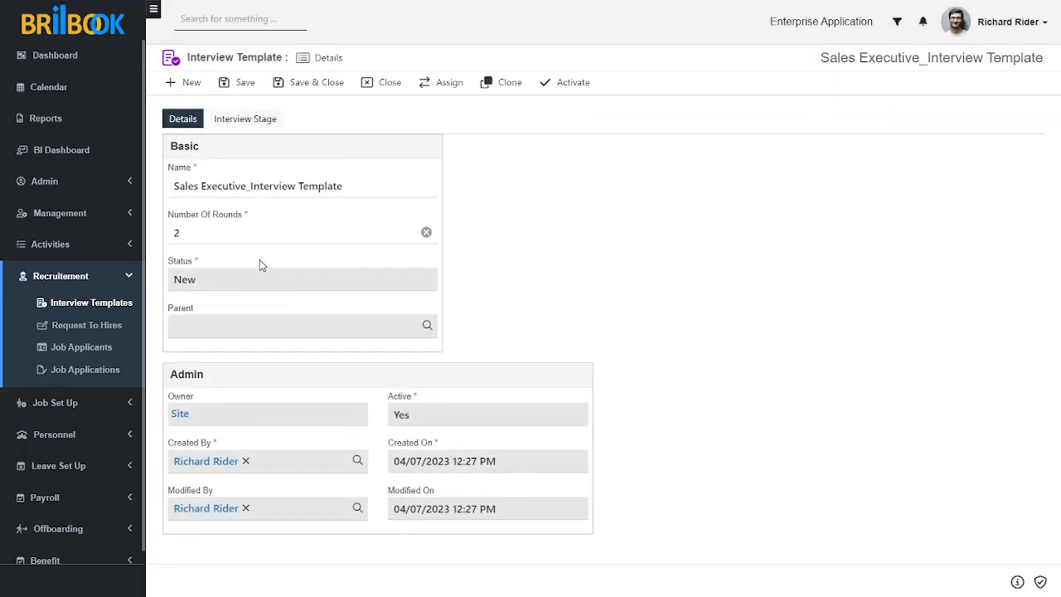
Add a new interview stage named Aptitude Test to the Sales Executive interview template
{"action": "left_click", "coordinate": [238, 121]}
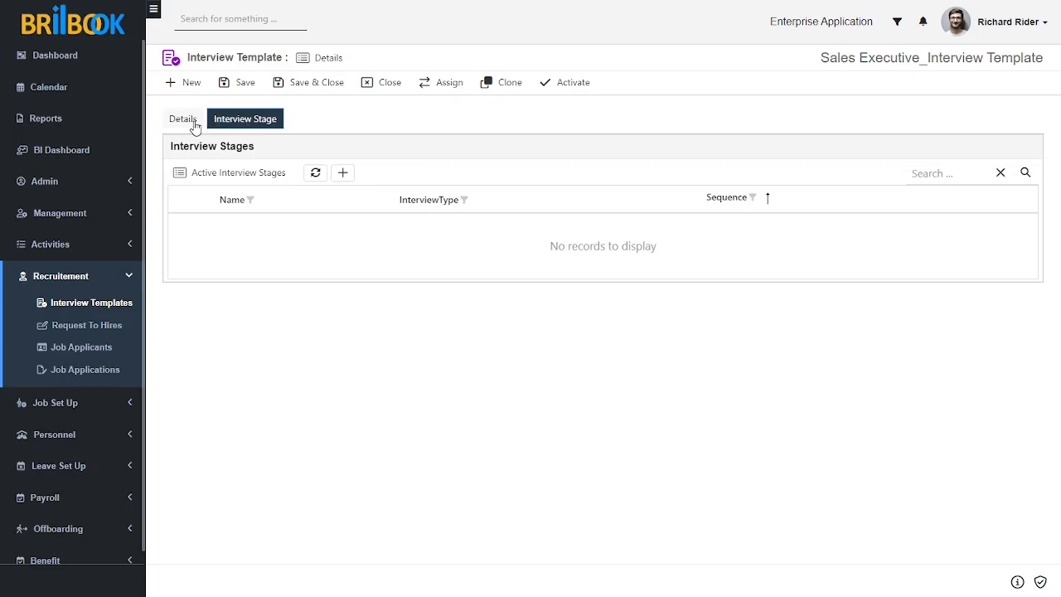
{"action": "left_click", "coordinate": [343, 174]}
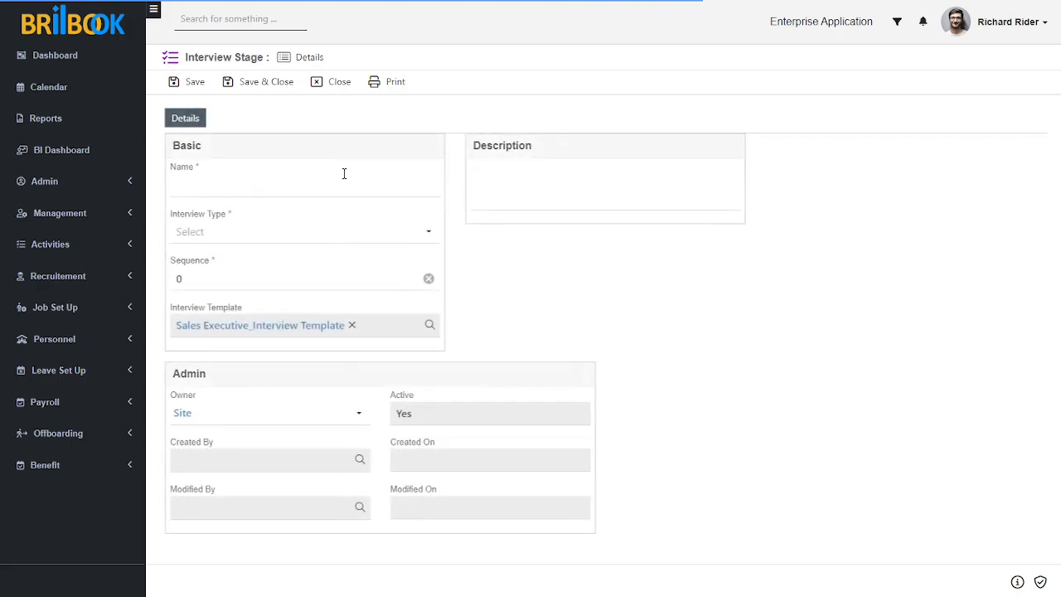
{"action": "left_click", "coordinate": [276, 189]}
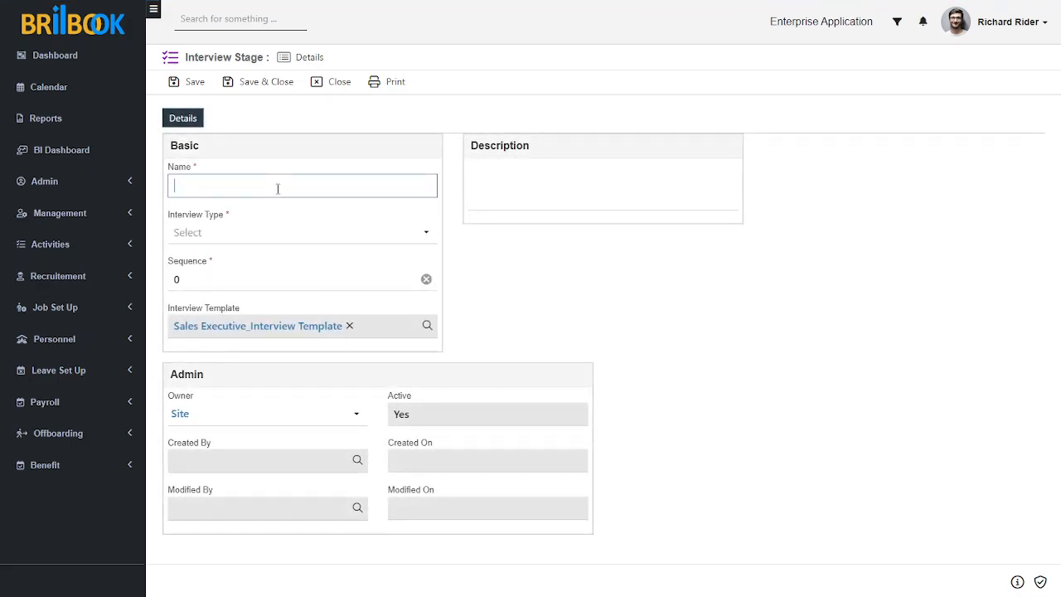
{"action": "type", "text": "Aptitude"}
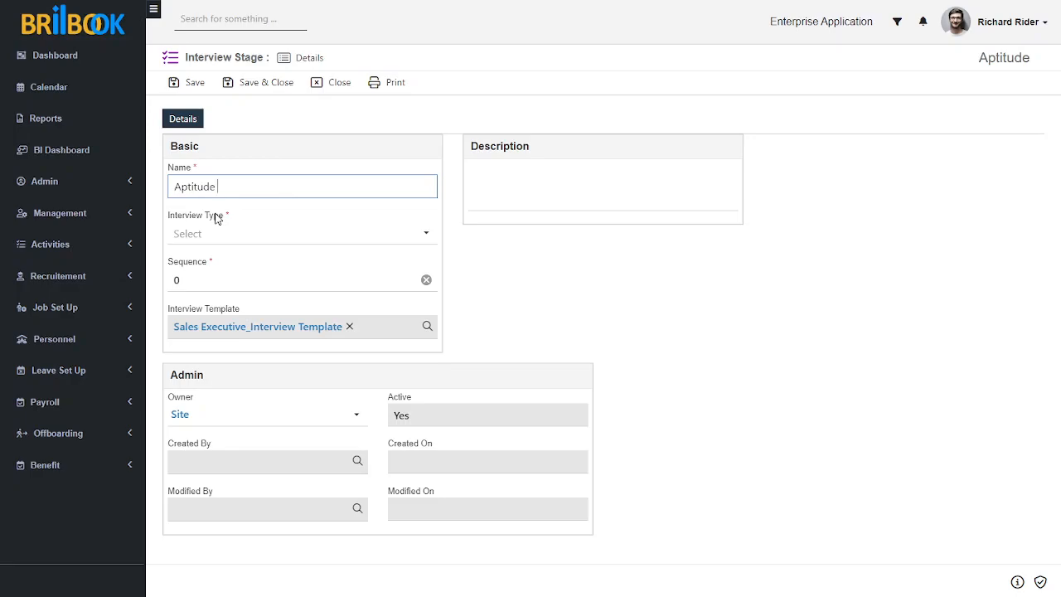
{"action": "type", "text": "Test"}
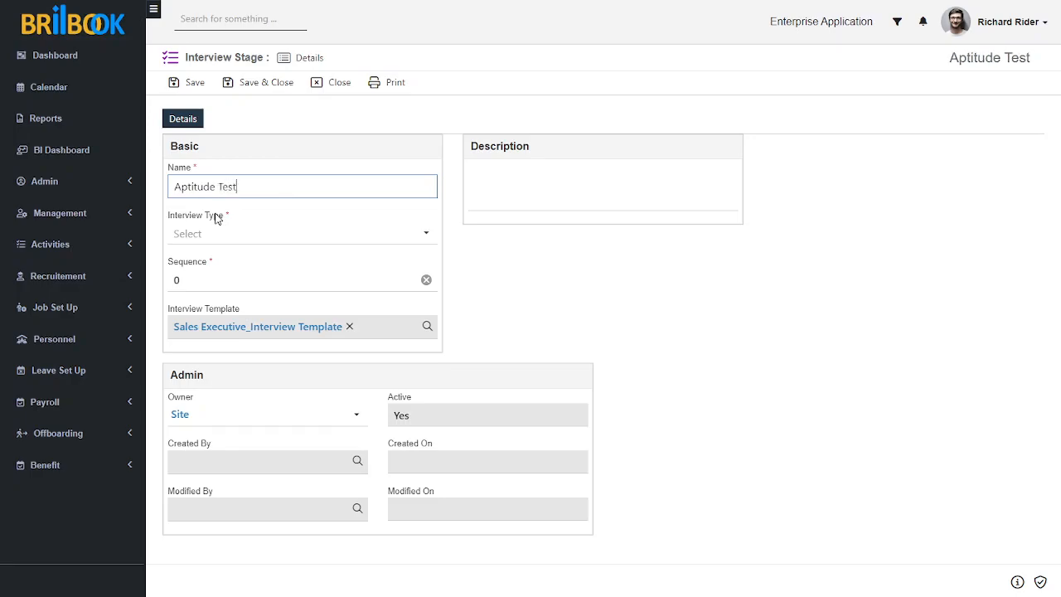
Set the Aptitude Test stage's interview type to Online and its sequence to 1, and save and close the record
{"action": "left_click", "coordinate": [230, 238]}
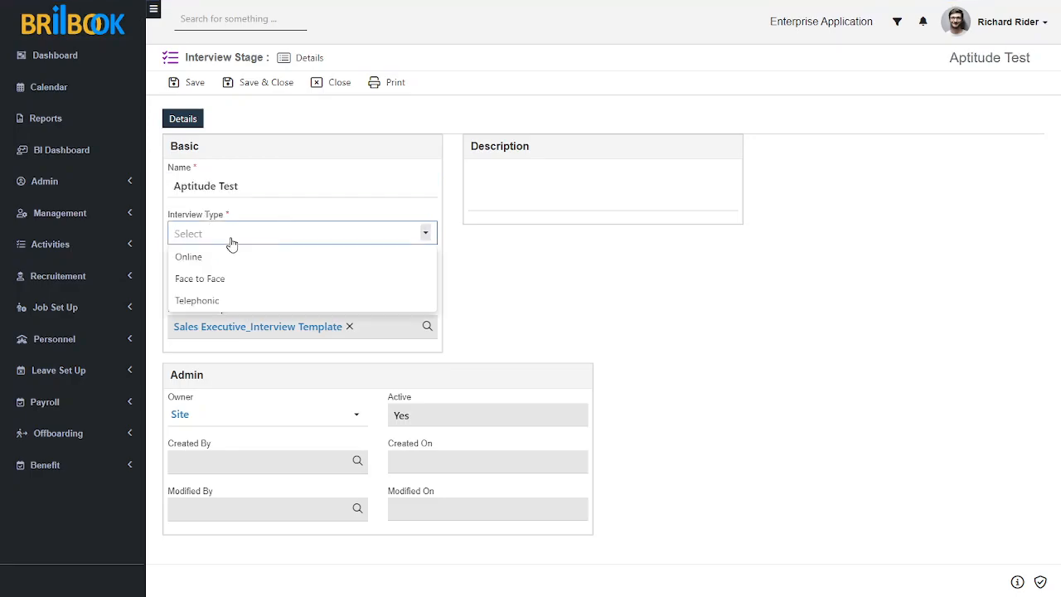
{"action": "left_click", "coordinate": [228, 258]}
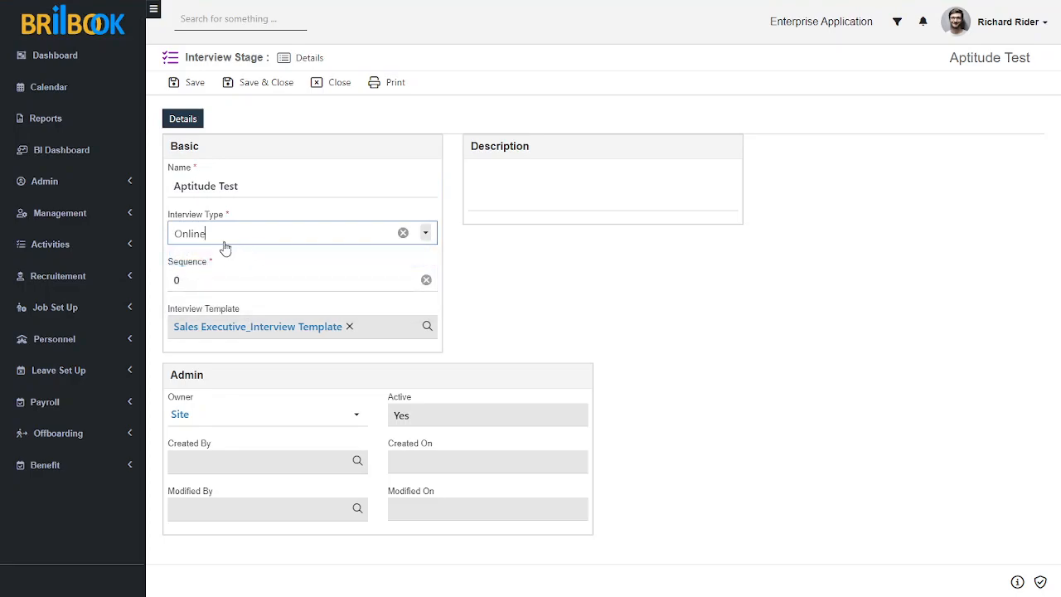
{"action": "left_click", "coordinate": [256, 279]}
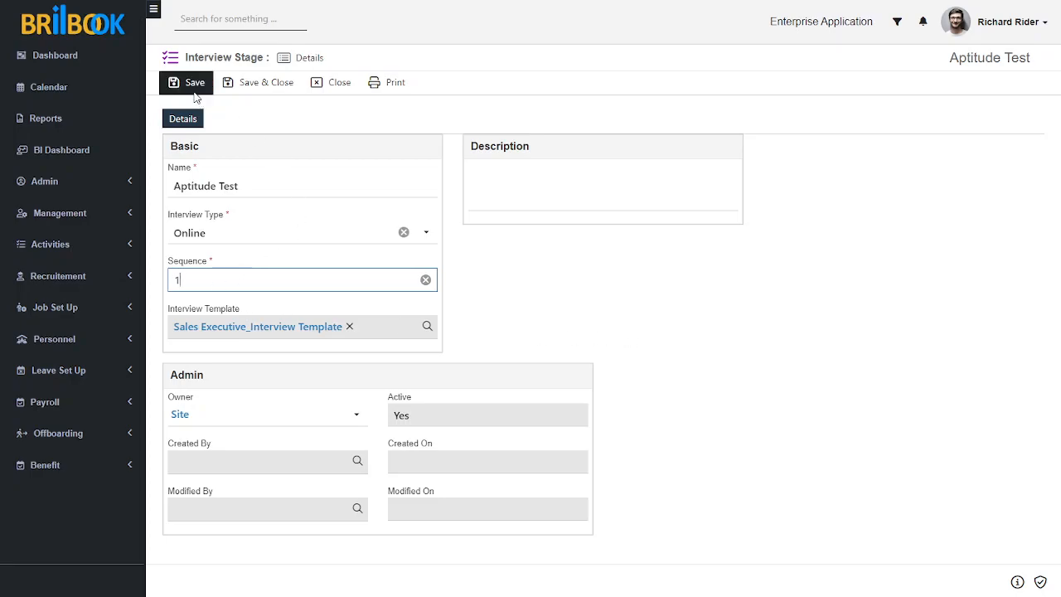
{"action": "left_click", "coordinate": [249, 86]}
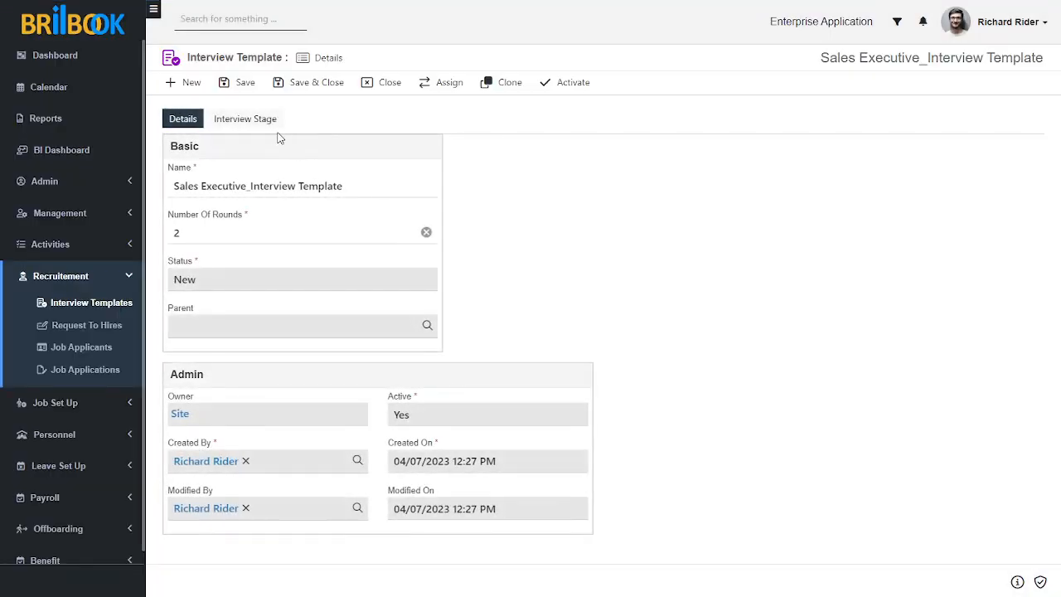
Add another interview stage named Technical Round to the Sales Executive interview template
{"action": "left_click", "coordinate": [246, 120]}
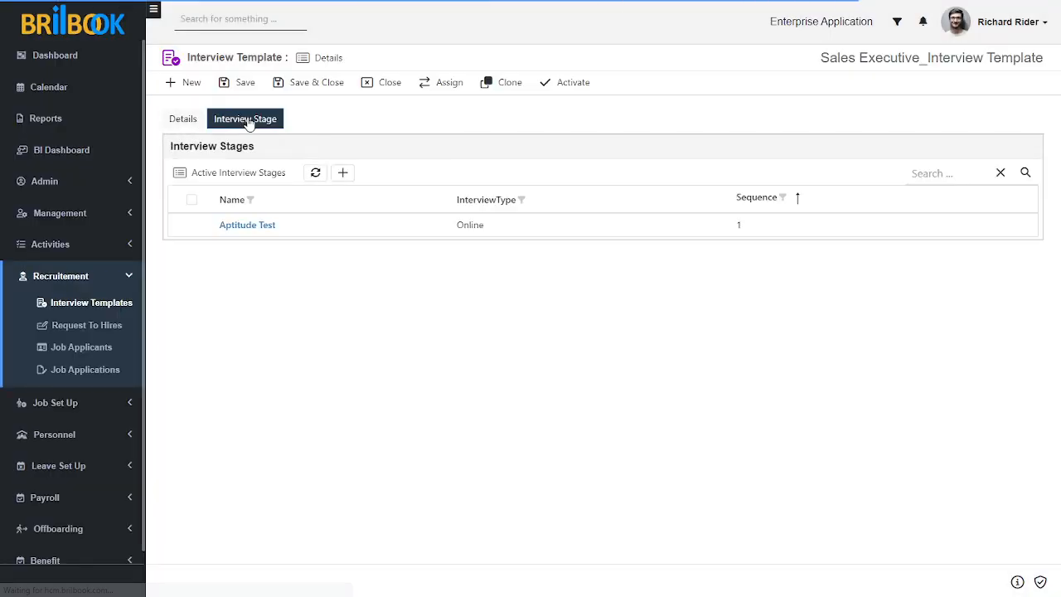
{"action": "left_click", "coordinate": [185, 120]}
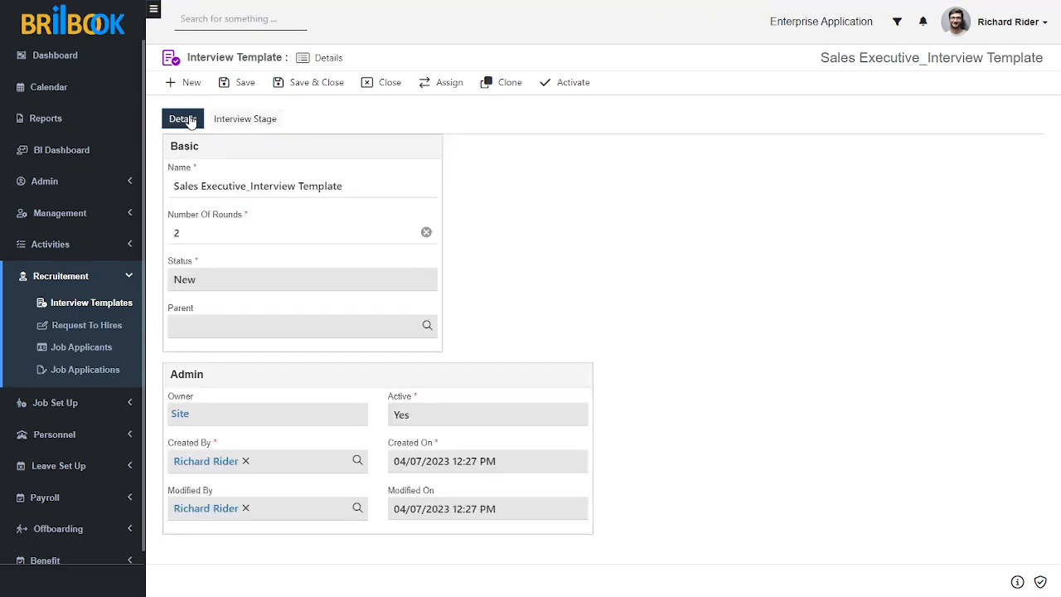
{"action": "left_click", "coordinate": [240, 127]}
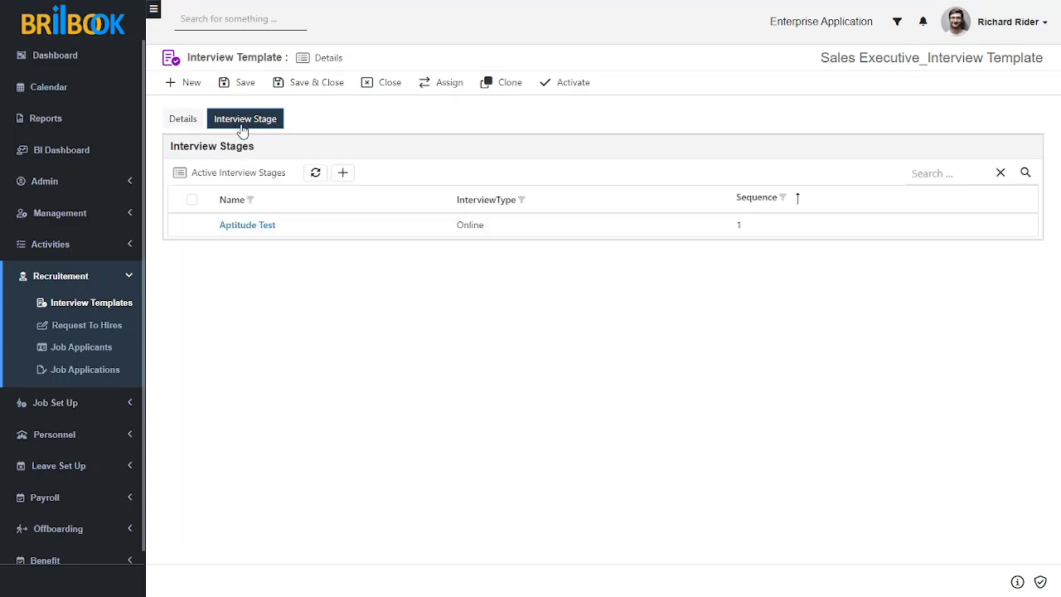
{"action": "left_click", "coordinate": [341, 174]}
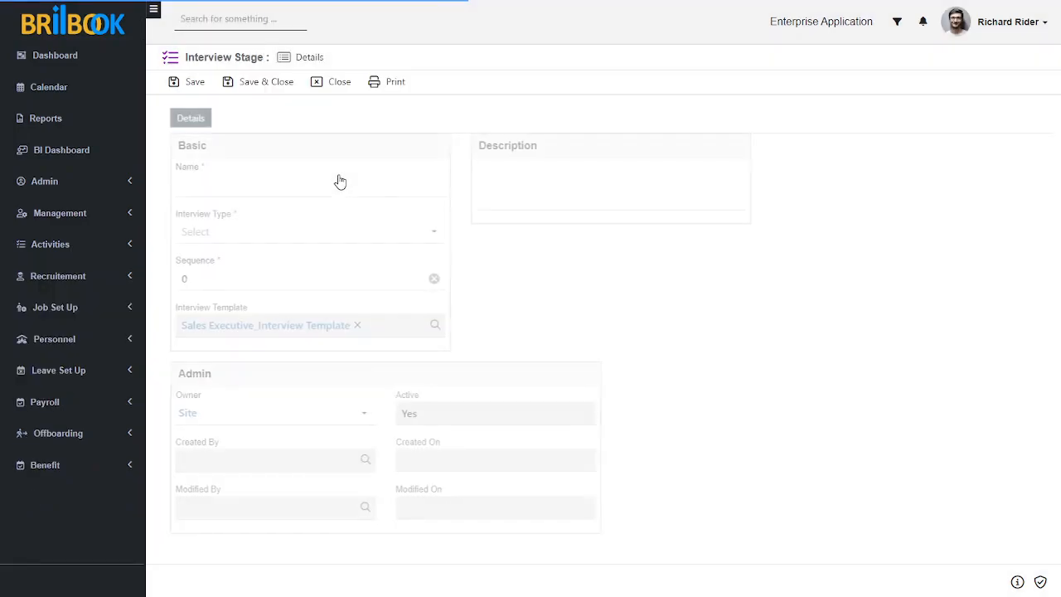
{"action": "left_click", "coordinate": [216, 184]}
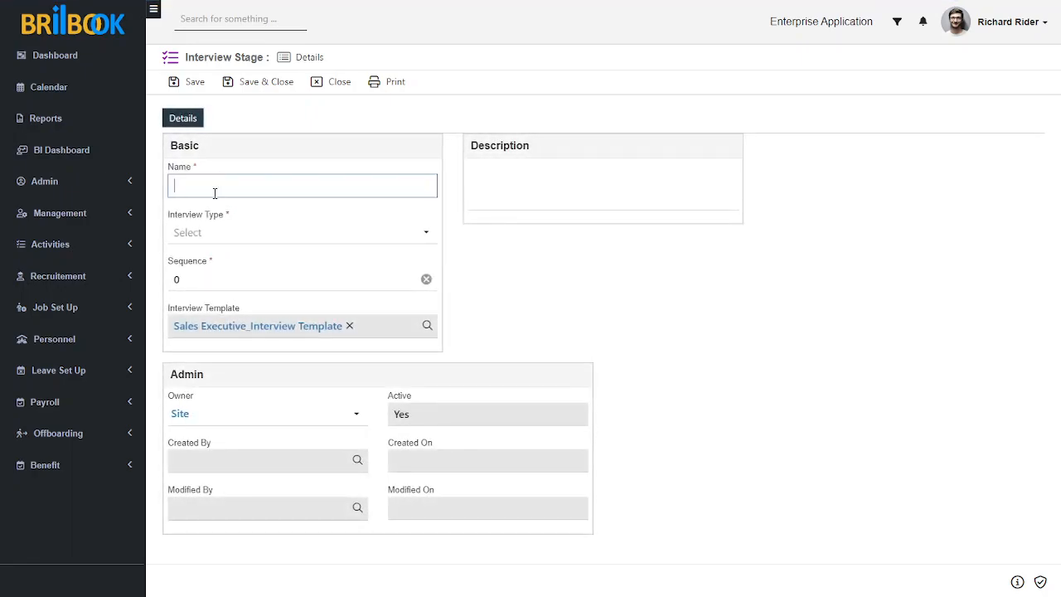
{"action": "type", "text": "Technicak"}
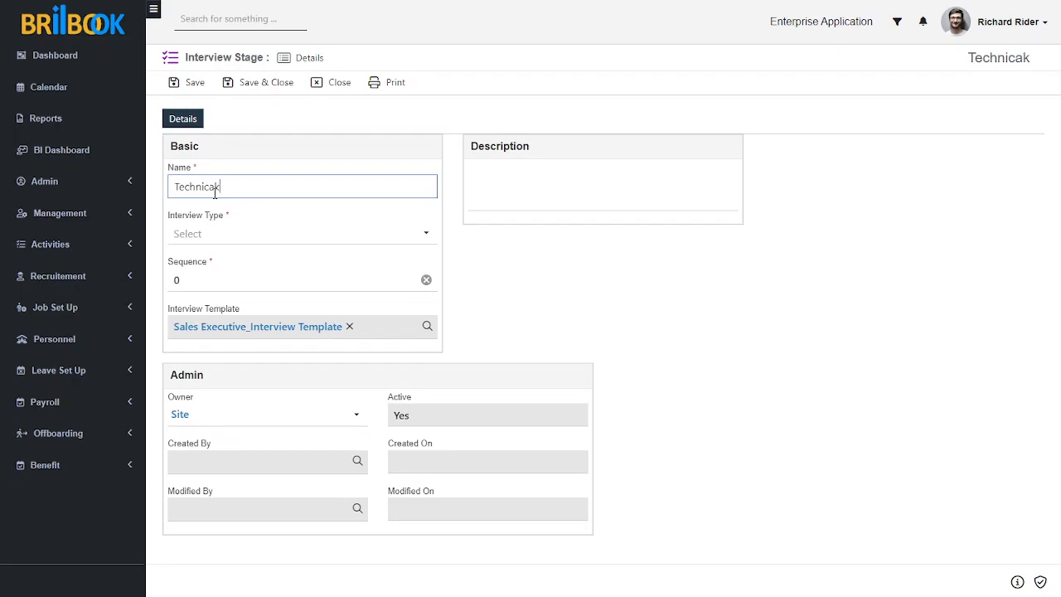
{"action": "key", "text": "BackSpace"}
{"action": "type", "text": "l Rount"}
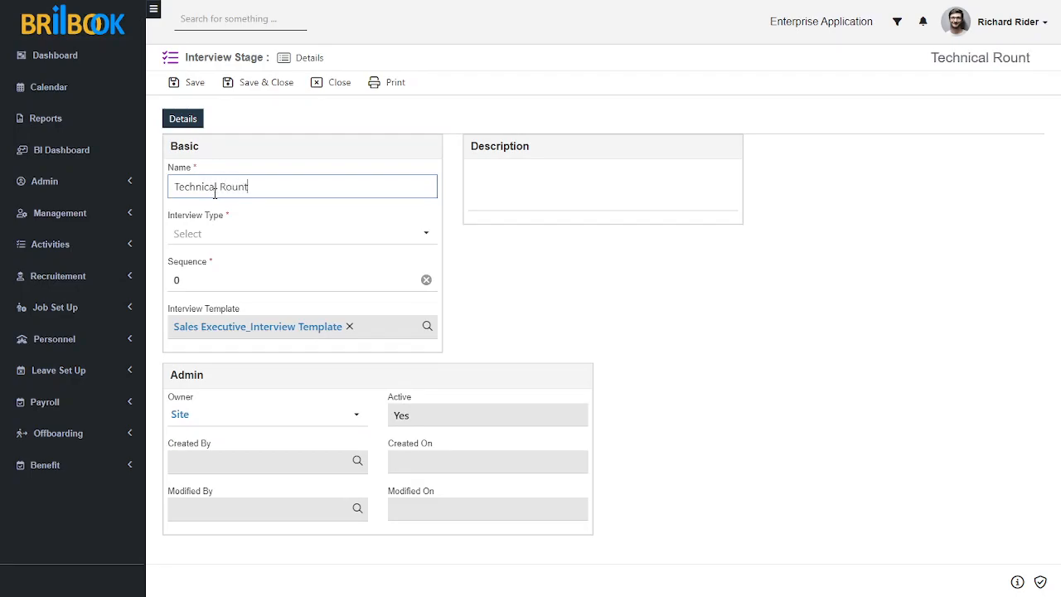
{"action": "key", "text": "BackSpace"}
{"action": "type", "text": "d"}
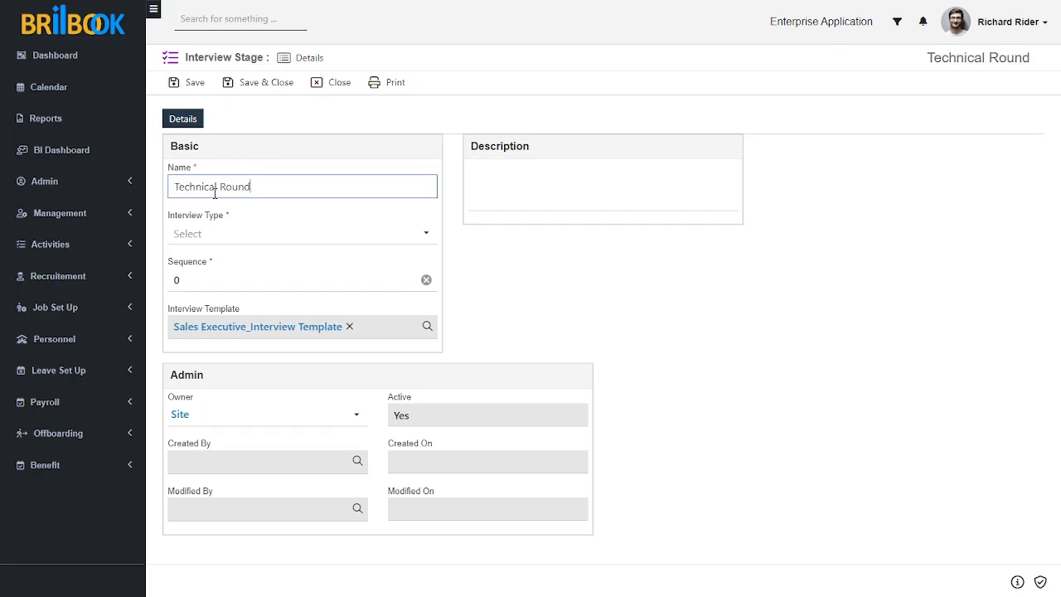
Set the Technical Round stage's interview type to Face to Face and its sequence to 2, and save and close the record
{"action": "left_click", "coordinate": [254, 236]}
{"action": "left_click", "coordinate": [220, 280]}
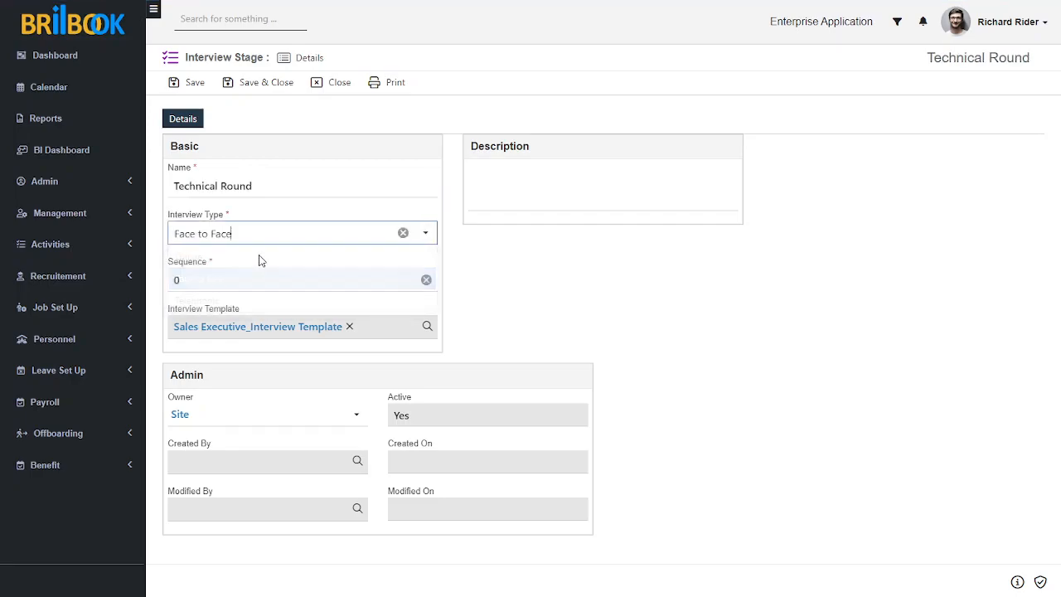
{"action": "left_click", "coordinate": [224, 280]}
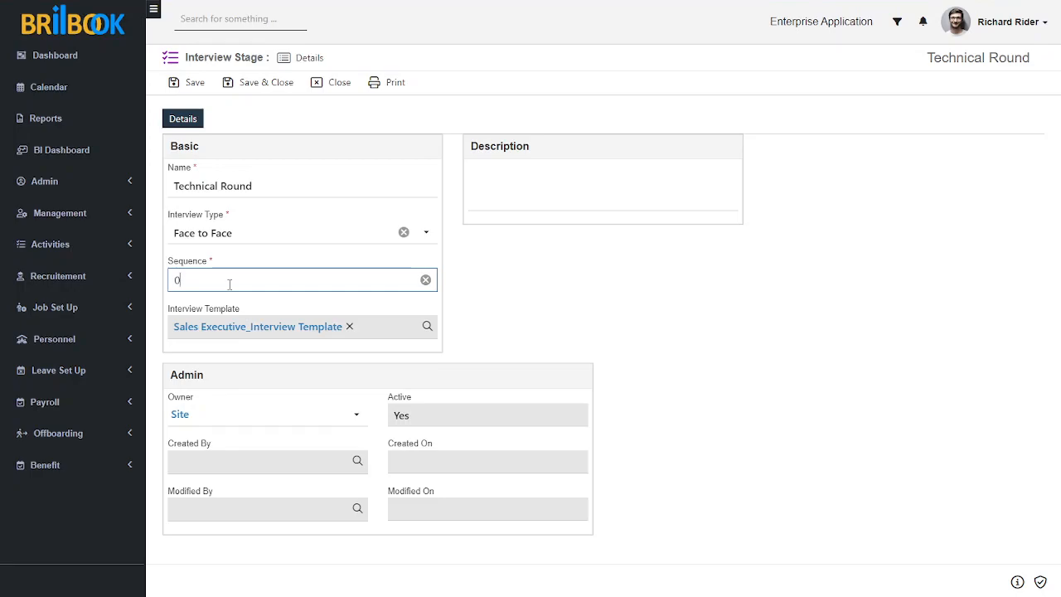
{"action": "left_click", "coordinate": [491, 299]}
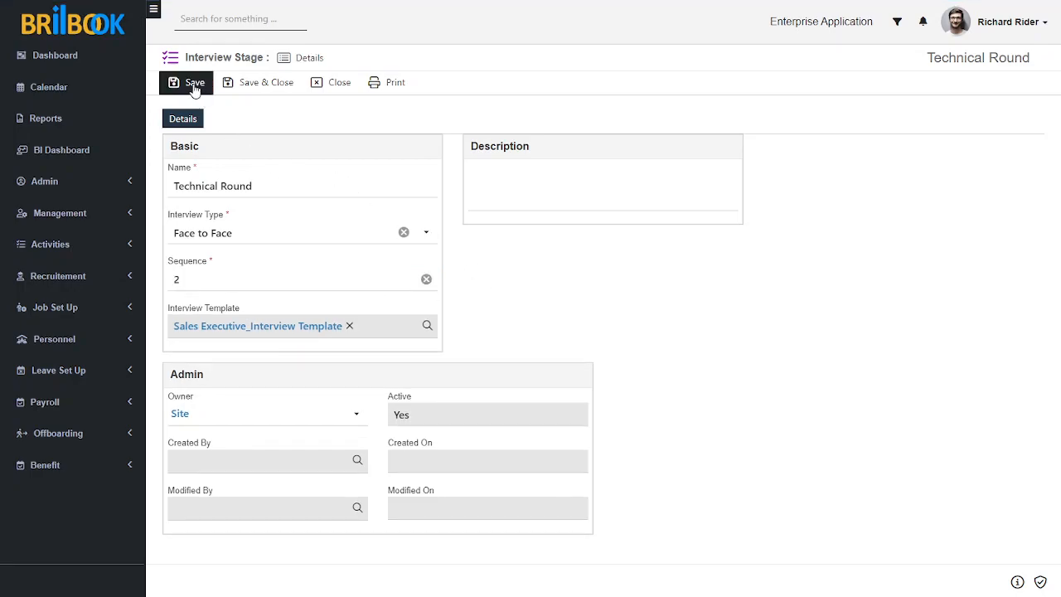
{"action": "left_click", "coordinate": [235, 82]}
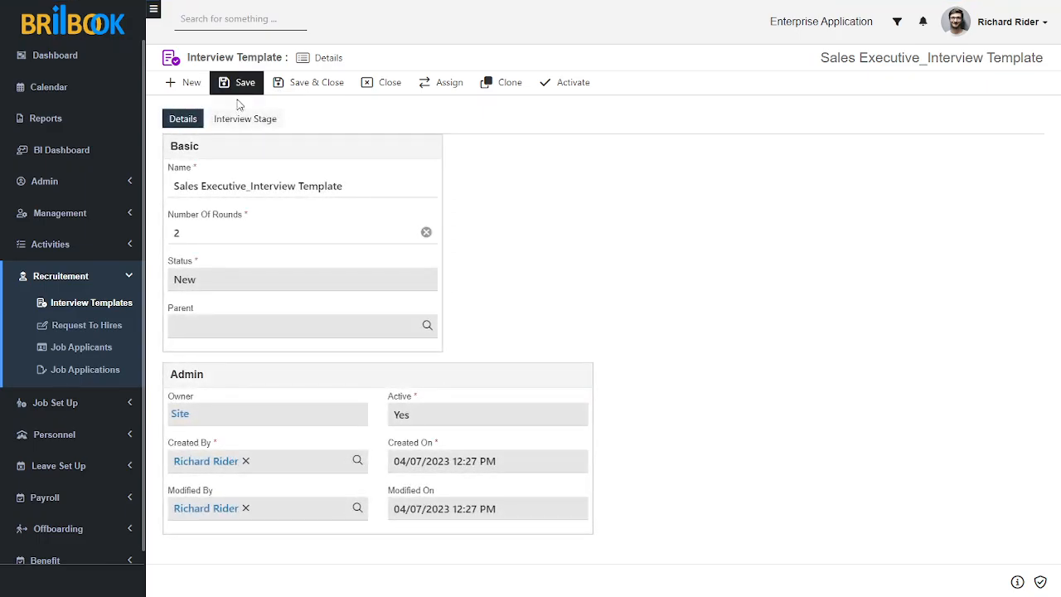
Review the template's list of interview stages and activate the Sales Executive interview template
{"action": "left_click", "coordinate": [241, 125]}
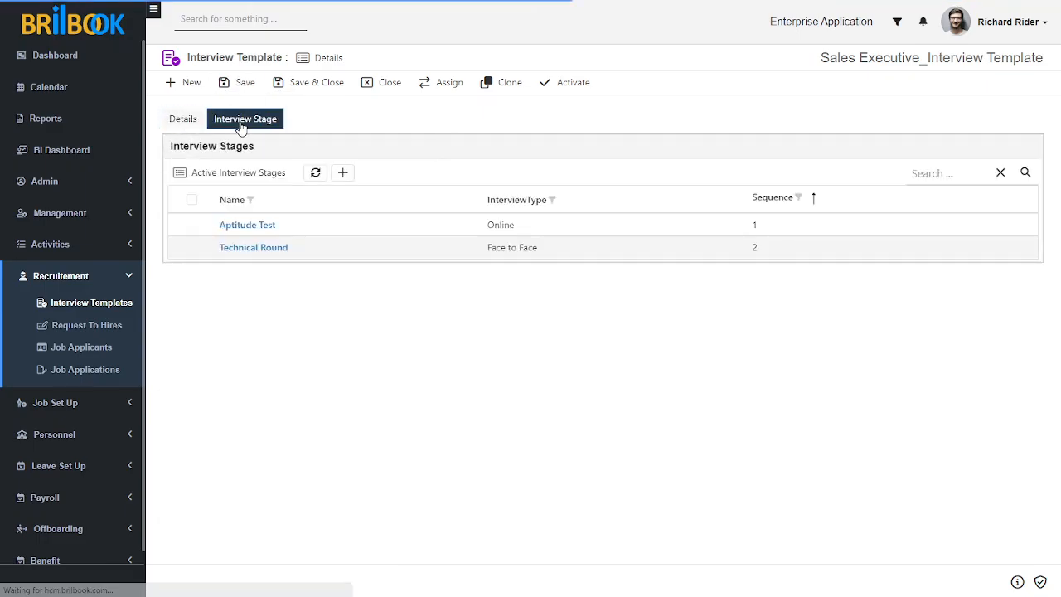
{"action": "left_click", "coordinate": [186, 120]}
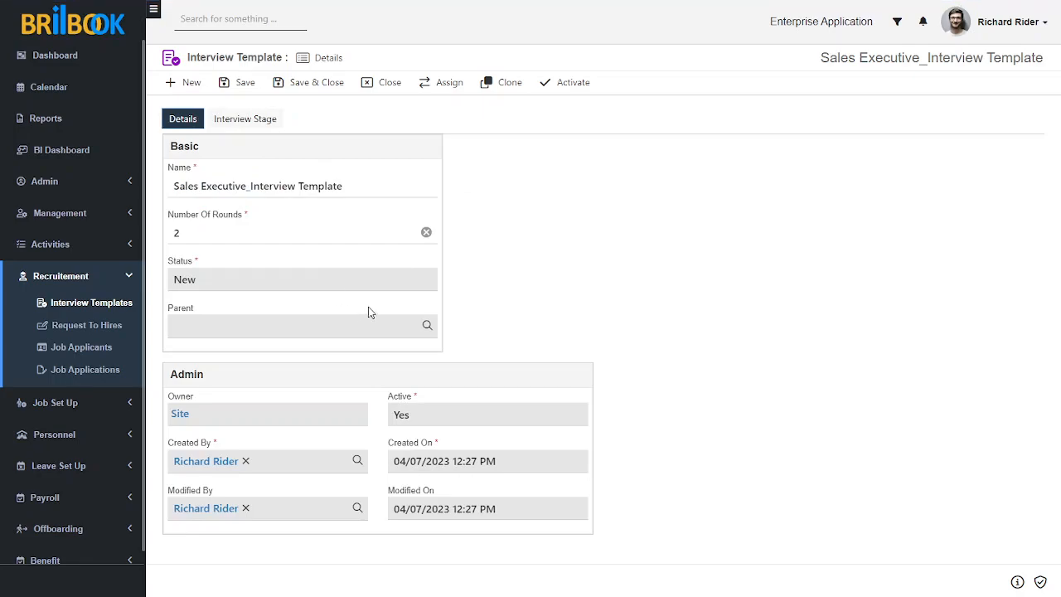
{"action": "left_click", "coordinate": [559, 86]}
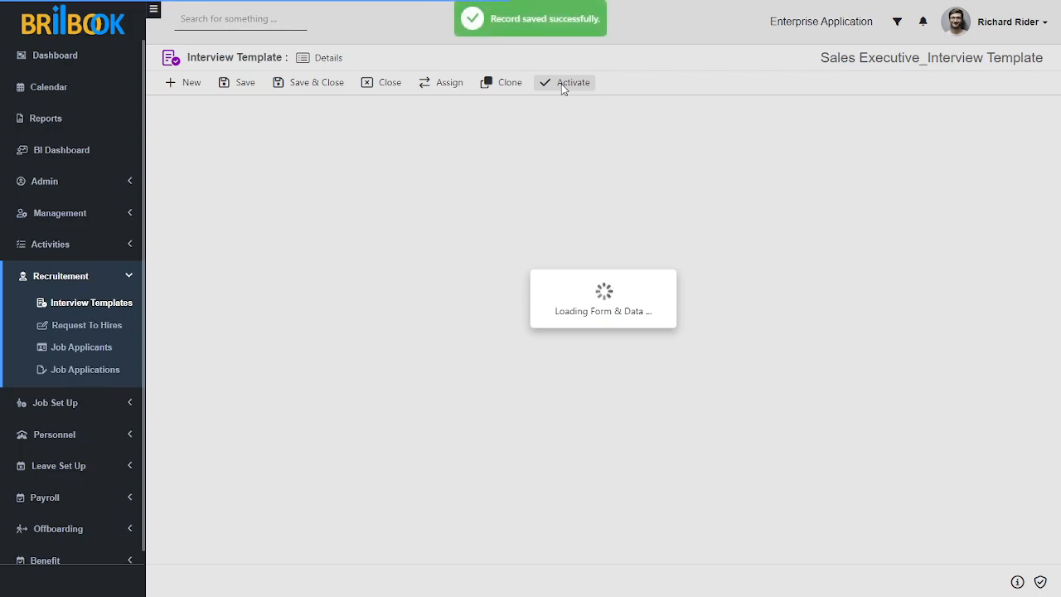